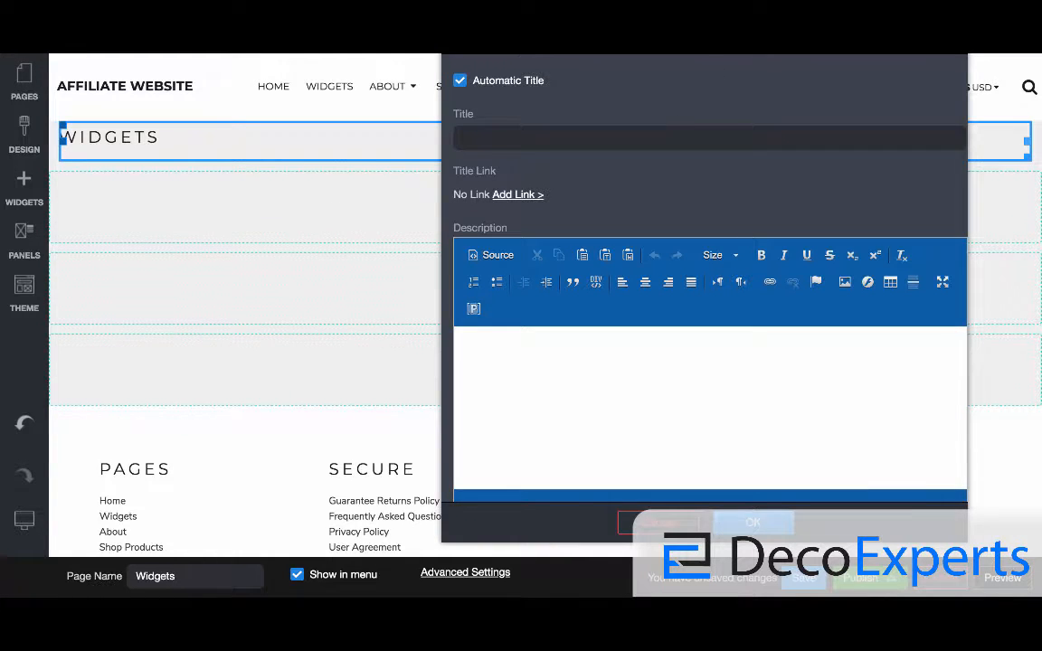
- Set the page title's alignment to Center in its layout properties
{"action": "left_click_drag", "start_coordinate": [814, 22], "coordinate": [769, 212]}
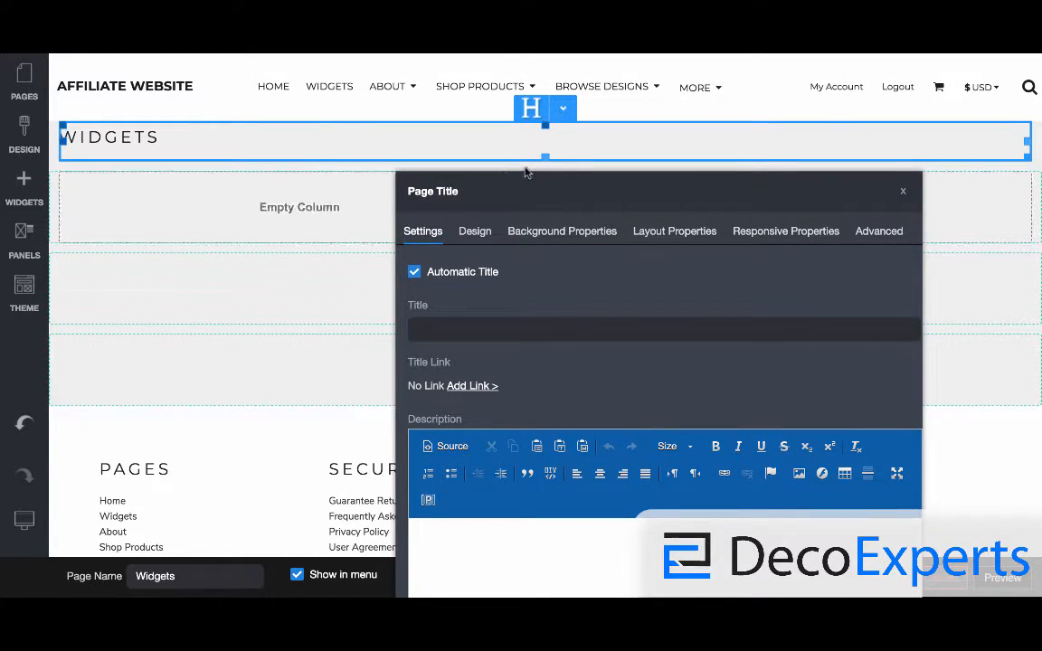
{"action": "left_click_drag", "start_coordinate": [534, 191], "coordinate": [225, 24]}
{"action": "left_click_drag", "start_coordinate": [298, 40], "coordinate": [454, 198]}
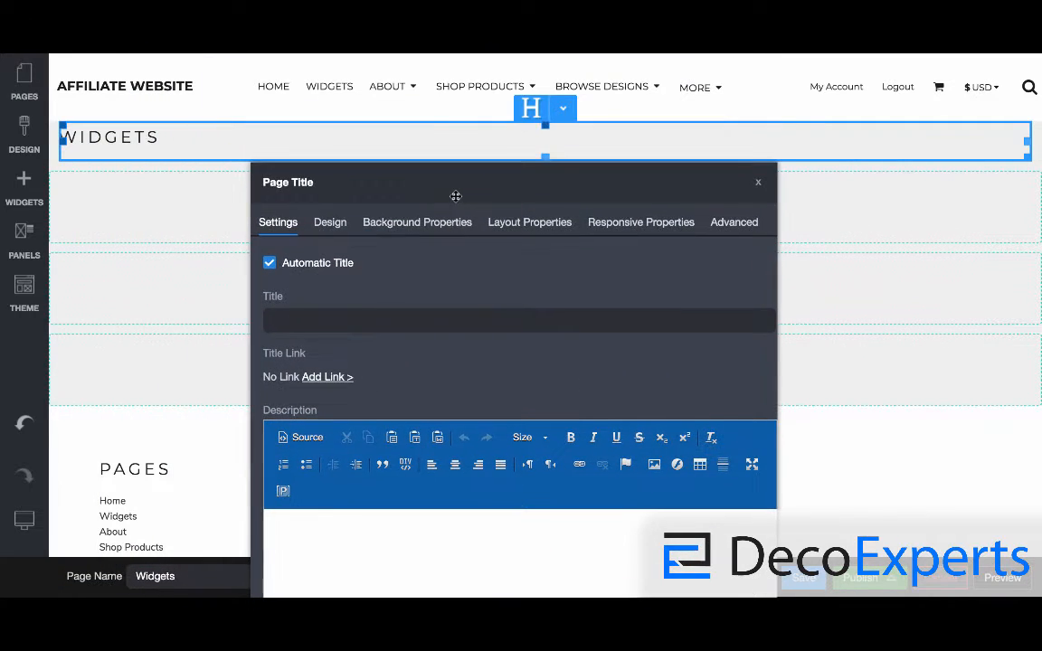
{"action": "left_click", "coordinate": [508, 230]}
{"action": "left_click", "coordinate": [303, 310]}
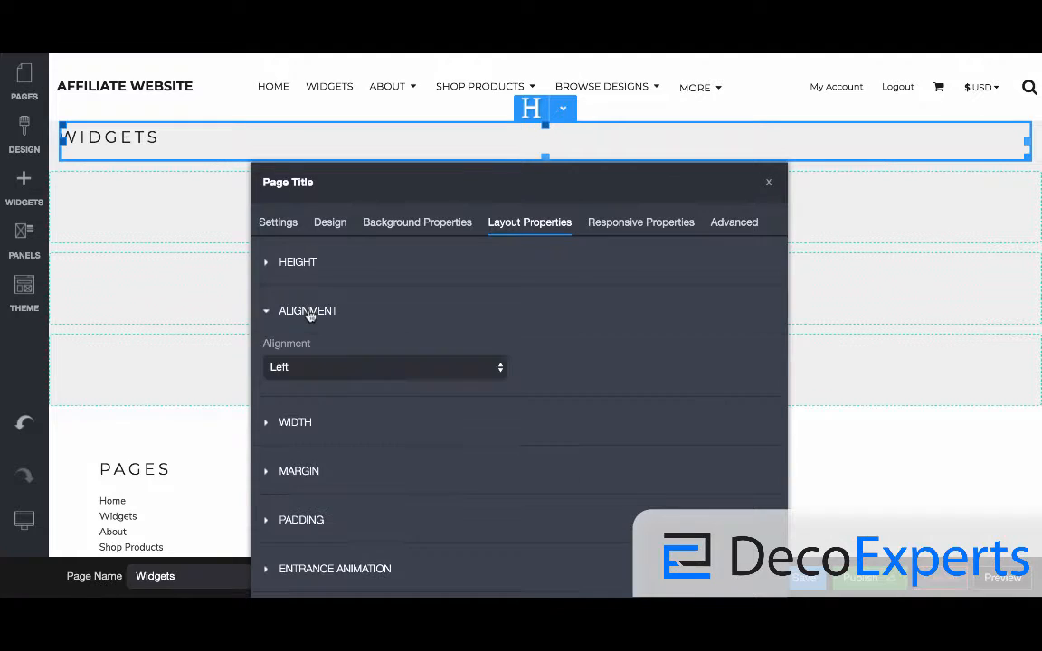
{"action": "left_click", "coordinate": [309, 365]}
{"action": "left_click", "coordinate": [308, 383]}
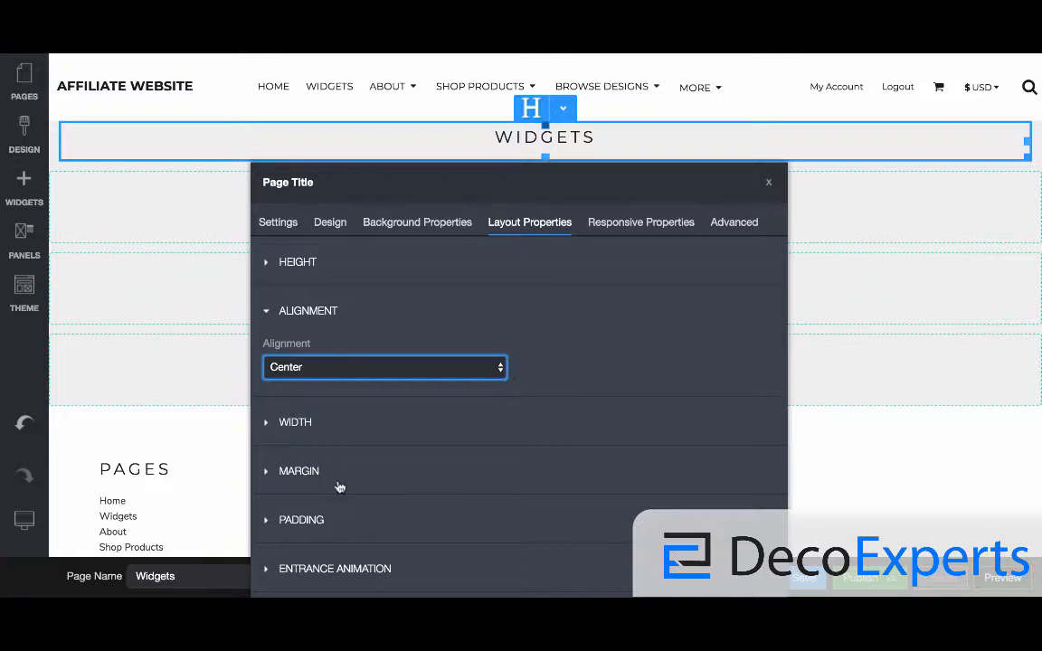
- Review the page title's background and design options, and the site-wide style settings for headings and buttons
{"action": "left_click", "coordinate": [425, 226]}
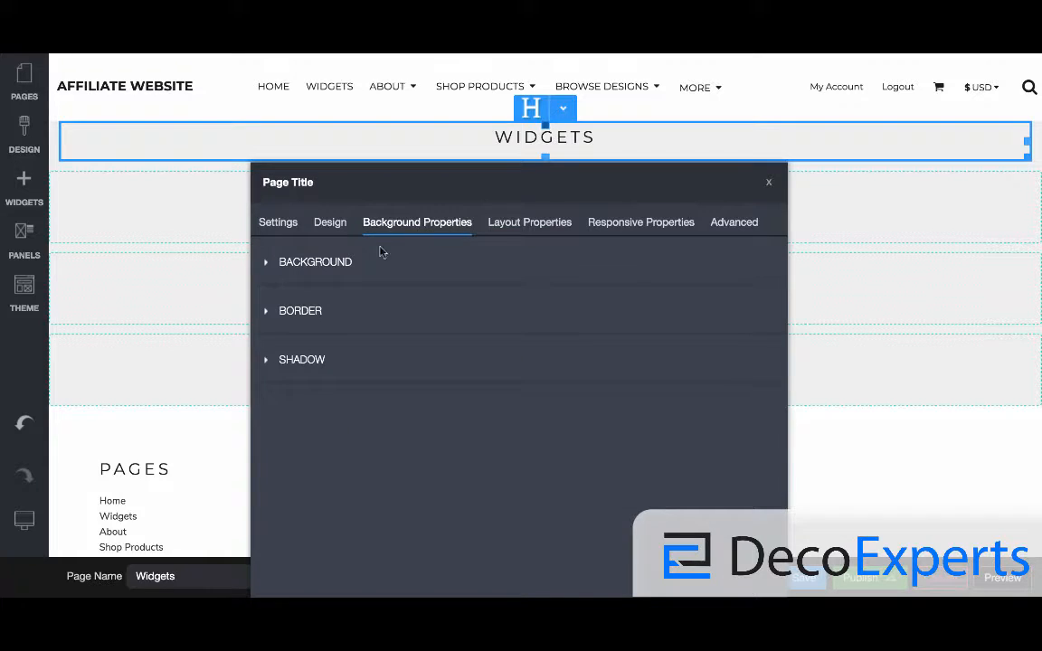
{"action": "left_click", "coordinate": [331, 226]}
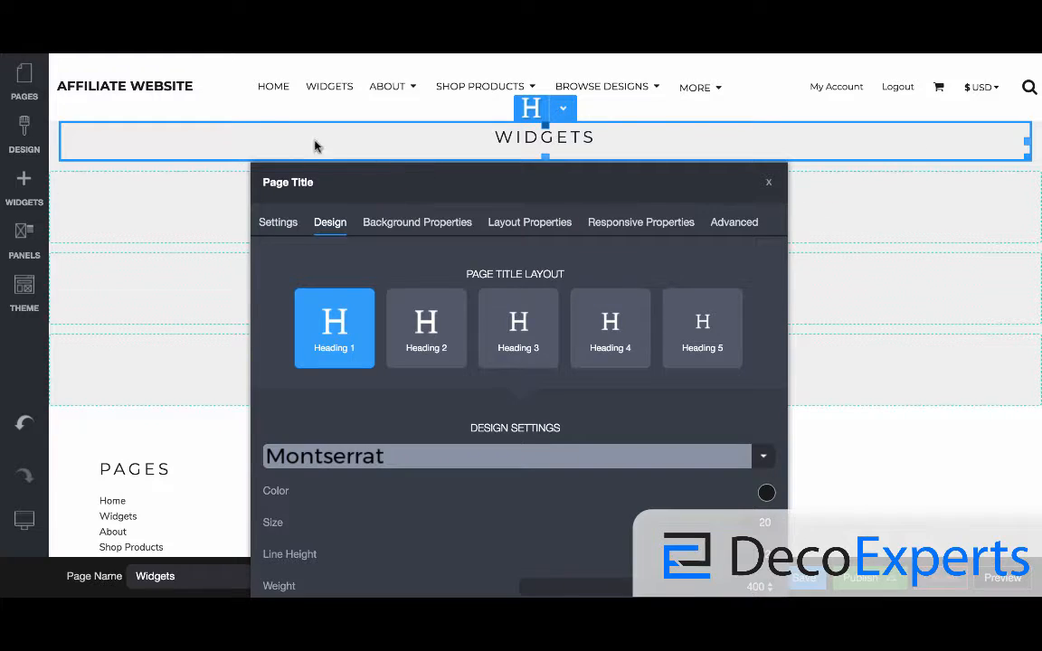
{"action": "left_click", "coordinate": [27, 136]}
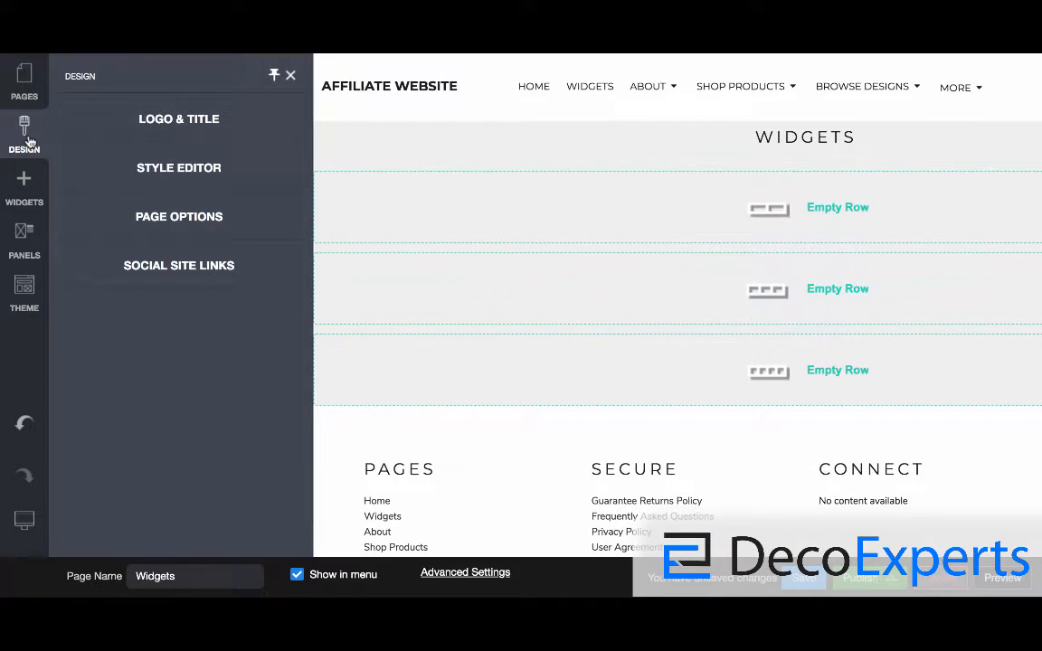
{"action": "left_click", "coordinate": [155, 170]}
{"action": "scroll", "coordinate": [146, 256], "scroll_direction": "down", "scroll_amount": 5}
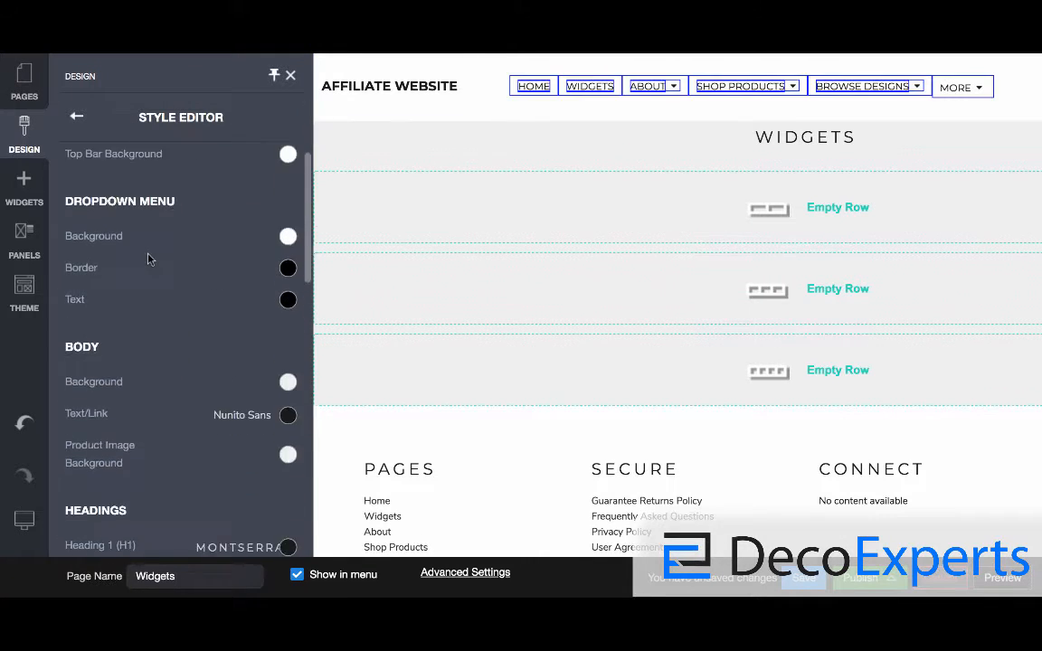
{"action": "scroll", "coordinate": [148, 256], "scroll_direction": "down", "scroll_amount": 3}
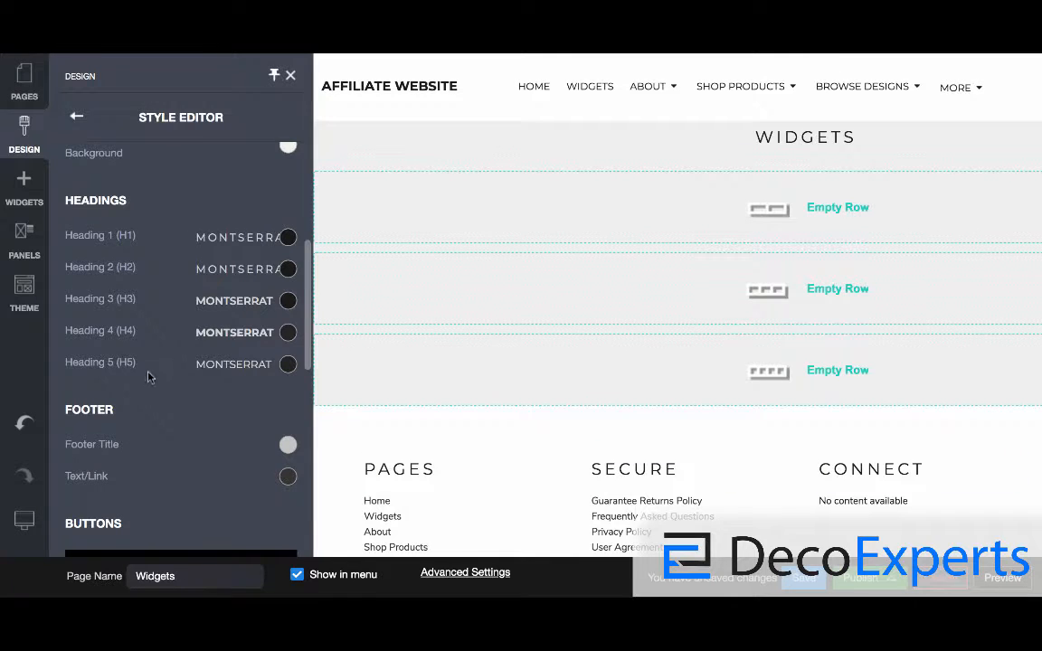
{"action": "scroll", "coordinate": [131, 337], "scroll_direction": "down", "scroll_amount": 4}
{"action": "scroll", "coordinate": [145, 355], "scroll_direction": "down", "scroll_amount": 1}
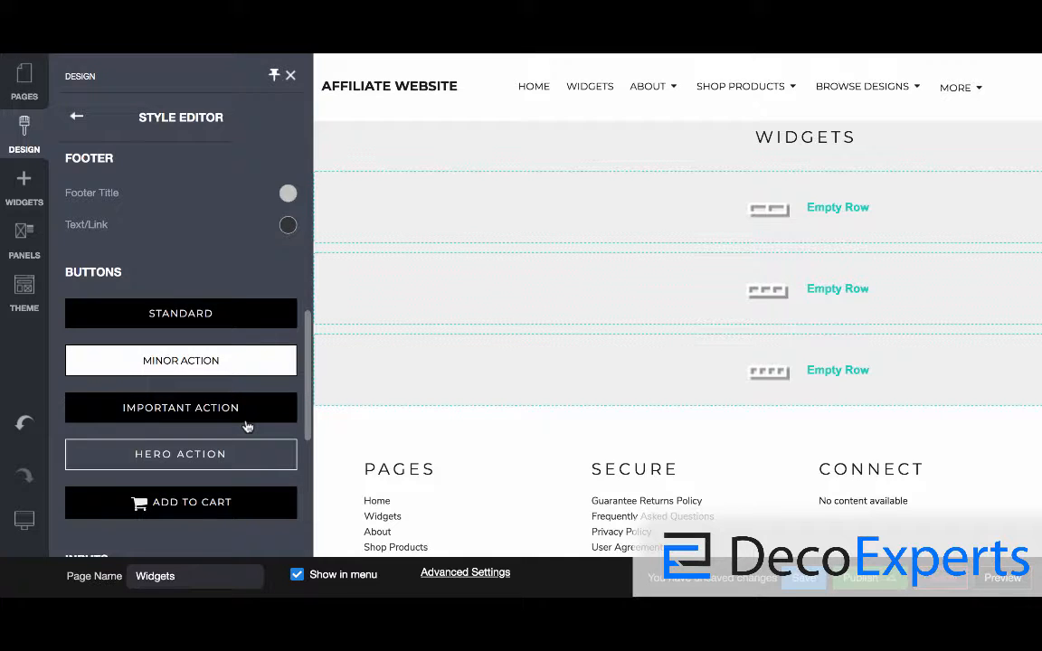
{"action": "scroll", "coordinate": [246, 425], "scroll_direction": "up", "scroll_amount": 6}
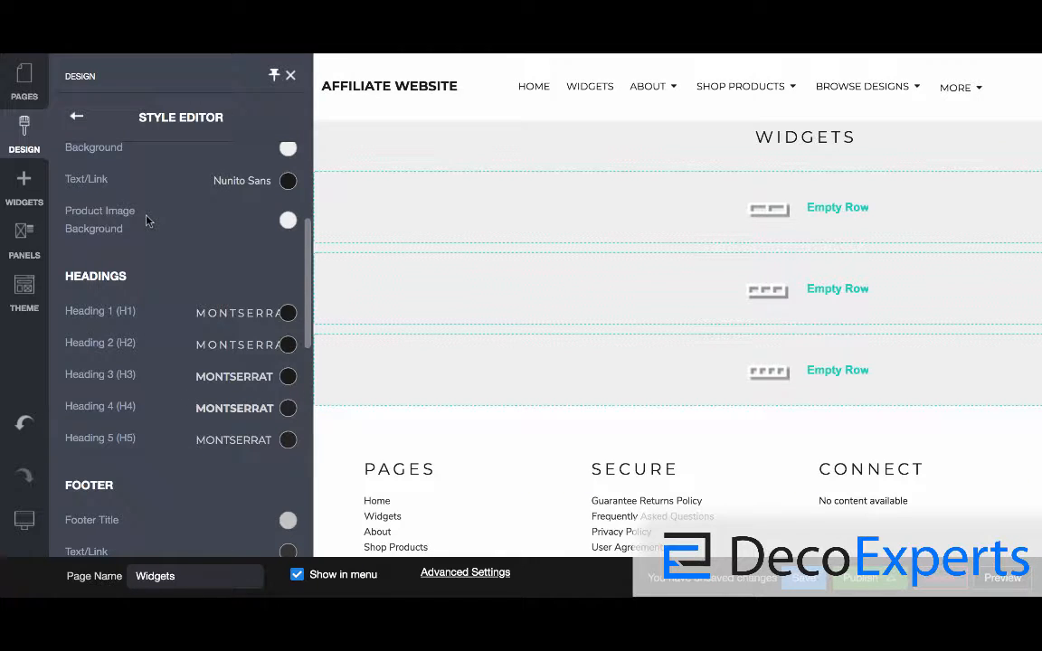
{"action": "left_click", "coordinate": [24, 186]}
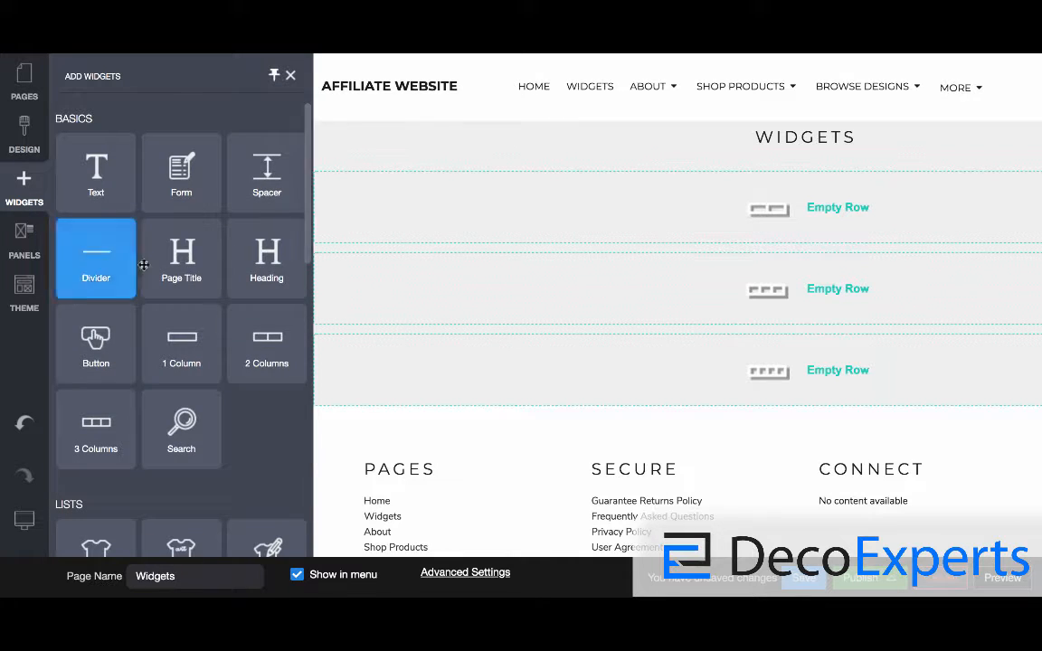
- Set the page title's text size to 24, line height to 1.99 and weight to 700, keeping the Montserrat font
{"action": "left_click", "coordinate": [771, 135]}
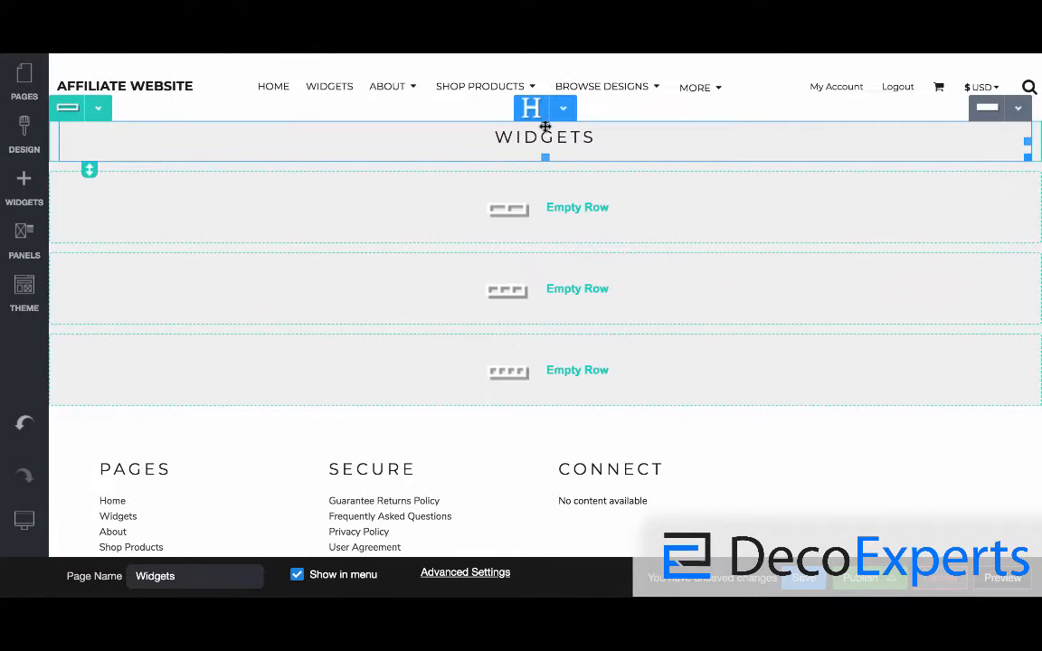
{"action": "left_click", "coordinate": [546, 133]}
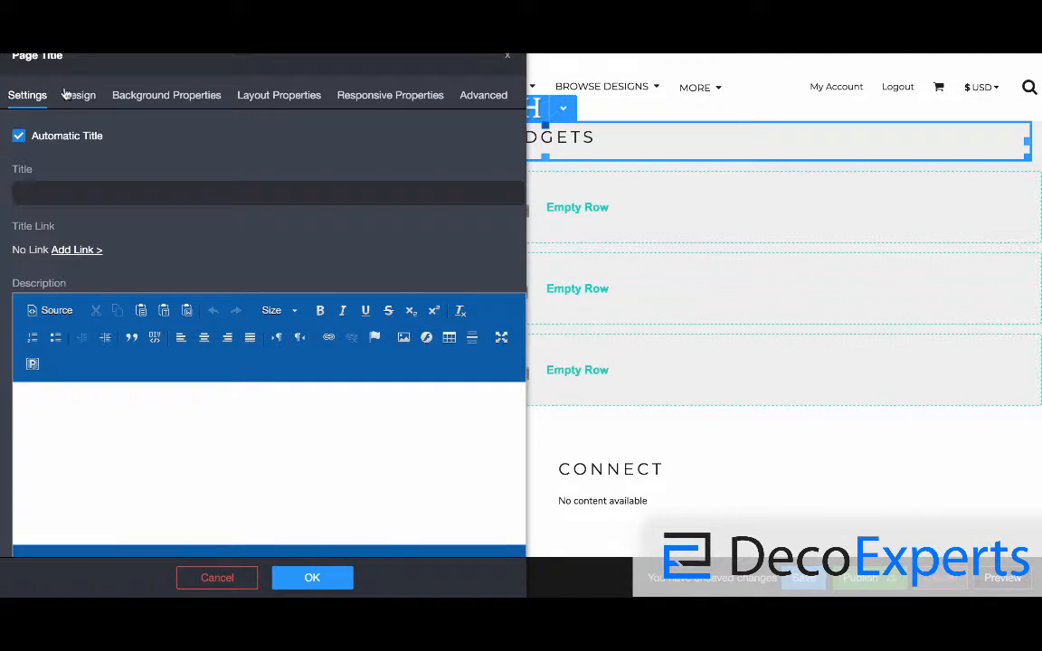
{"action": "left_click", "coordinate": [74, 98]}
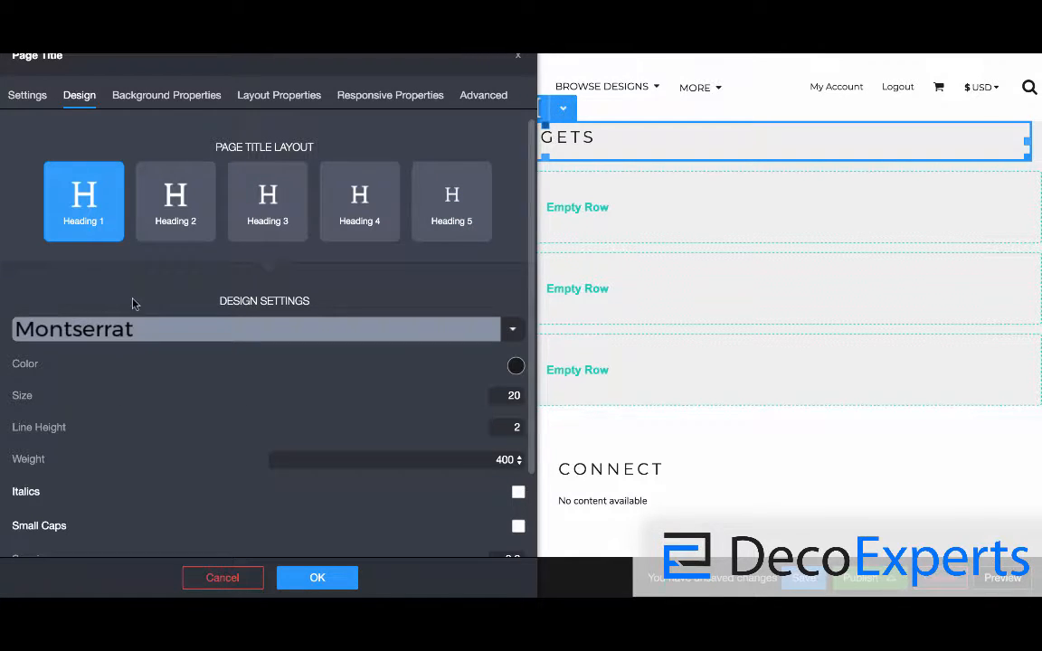
{"action": "left_click", "coordinate": [163, 328]}
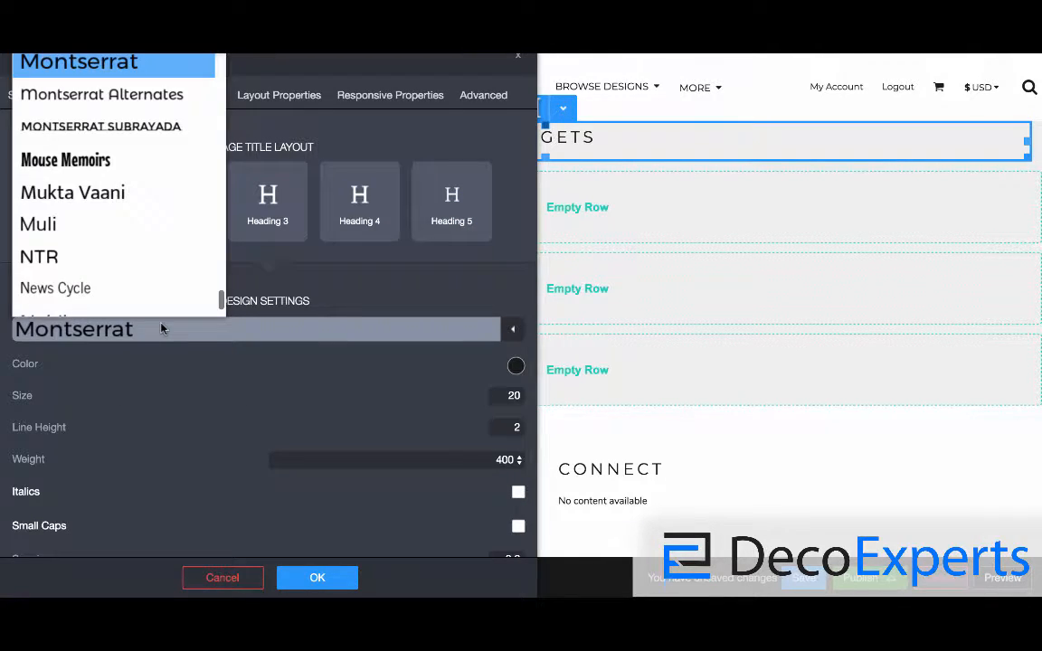
{"action": "left_click", "coordinate": [163, 328]}
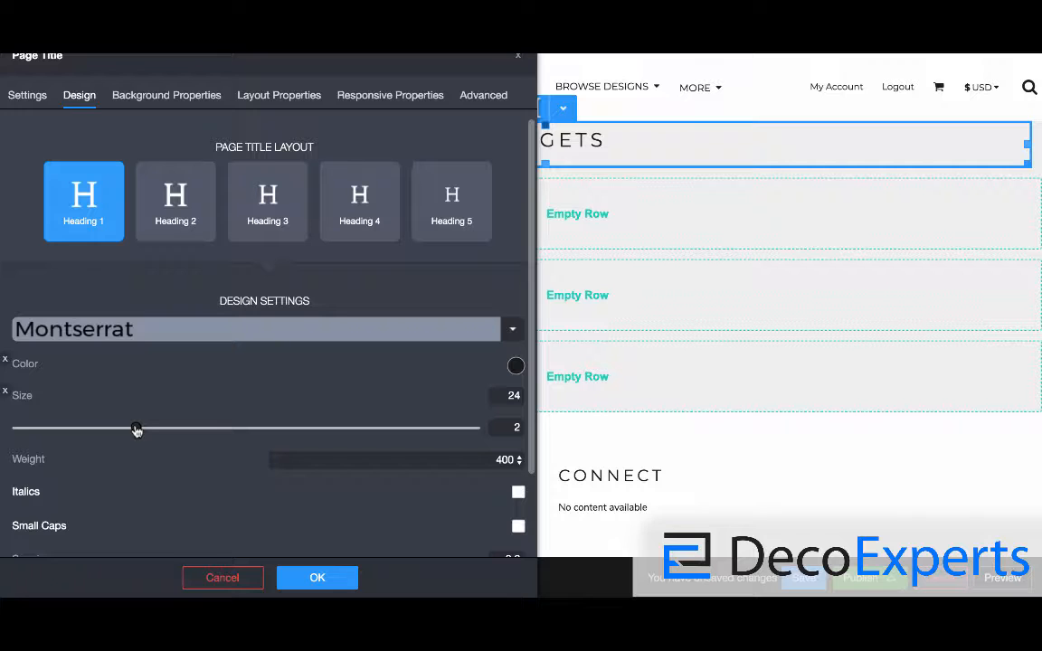
{"action": "mouse_move", "coordinate": [135, 430]}
{"action": "left_mouse_down"}
{"action": "mouse_move", "coordinate": [115, 430]}
{"action": "mouse_move", "coordinate": [136, 429]}
{"action": "left_mouse_up"}
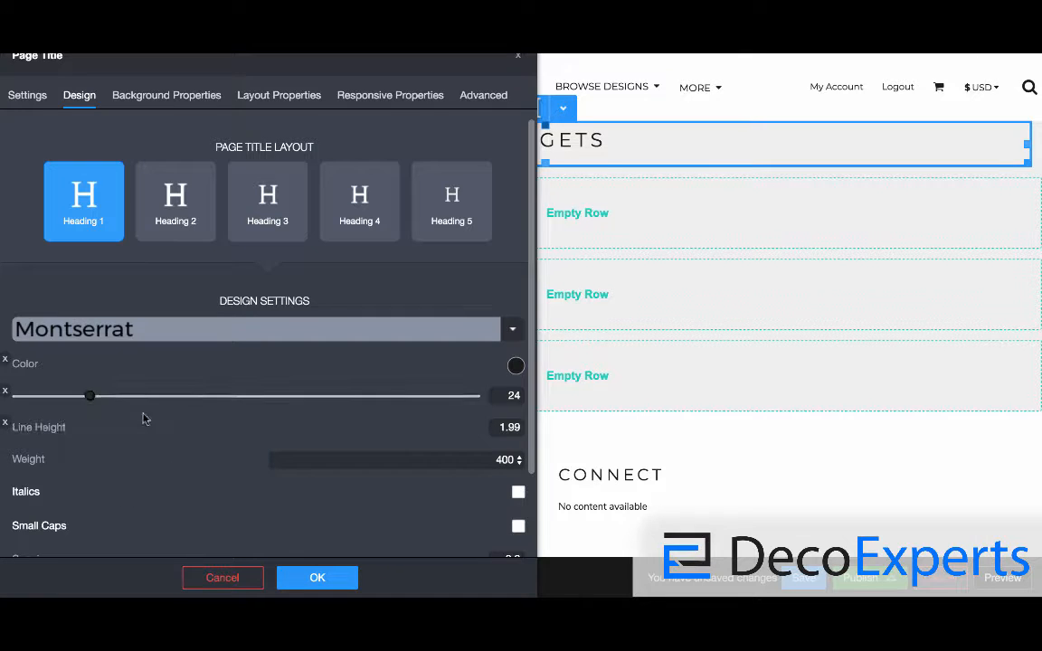
{"action": "left_click", "coordinate": [299, 465]}
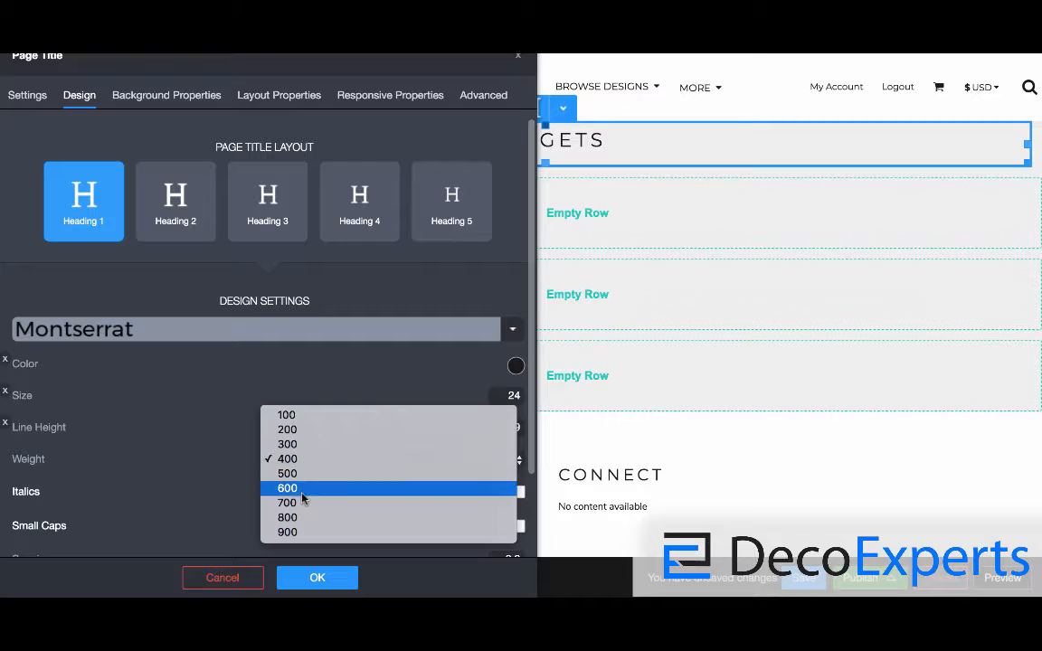
{"action": "left_click", "coordinate": [302, 503]}
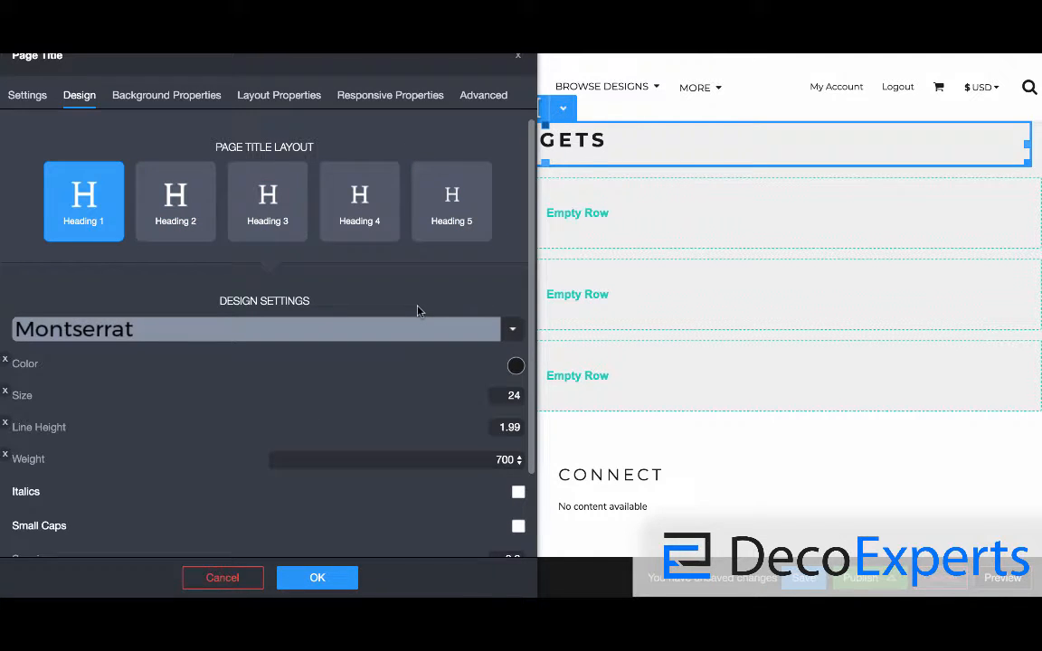
- Toggle Small Caps on and off for the page title, and set its text transform to None
{"action": "scroll", "coordinate": [396, 502], "scroll_direction": "down", "scroll_amount": 3}
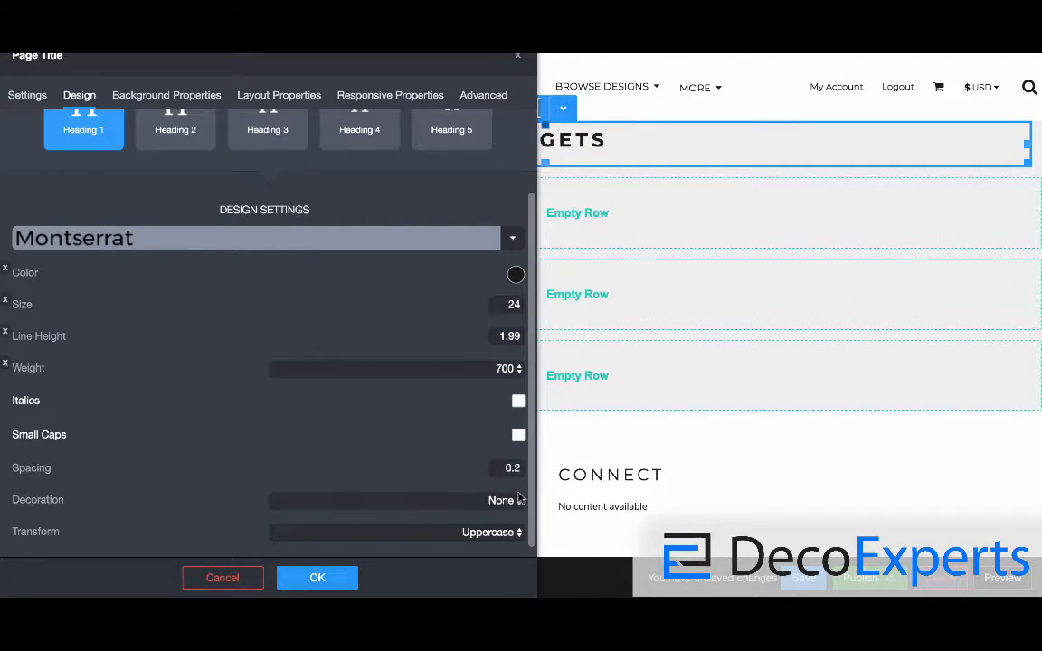
{"action": "left_click", "coordinate": [519, 438]}
{"action": "left_click", "coordinate": [518, 438]}
{"action": "mouse_move", "coordinate": [405, 59]}
{"action": "left_mouse_down"}
{"action": "mouse_move", "coordinate": [309, 63]}
{"action": "mouse_move", "coordinate": [308, 53]}
{"action": "mouse_move", "coordinate": [429, 53]}
{"action": "mouse_move", "coordinate": [405, 52]}
{"action": "left_mouse_up"}
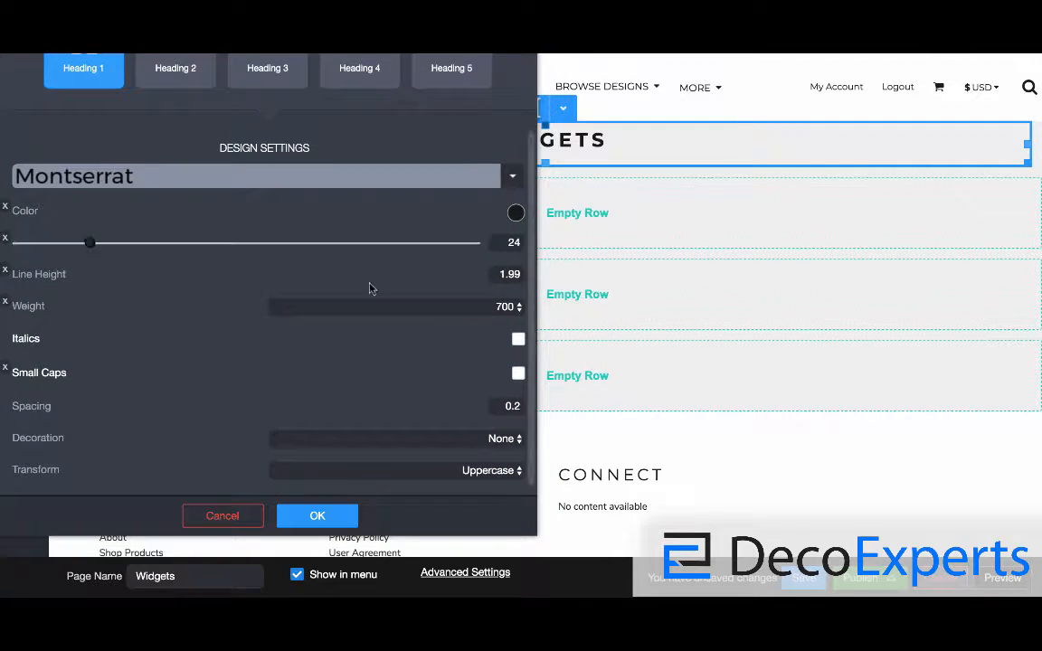
{"action": "left_click", "coordinate": [379, 470]}
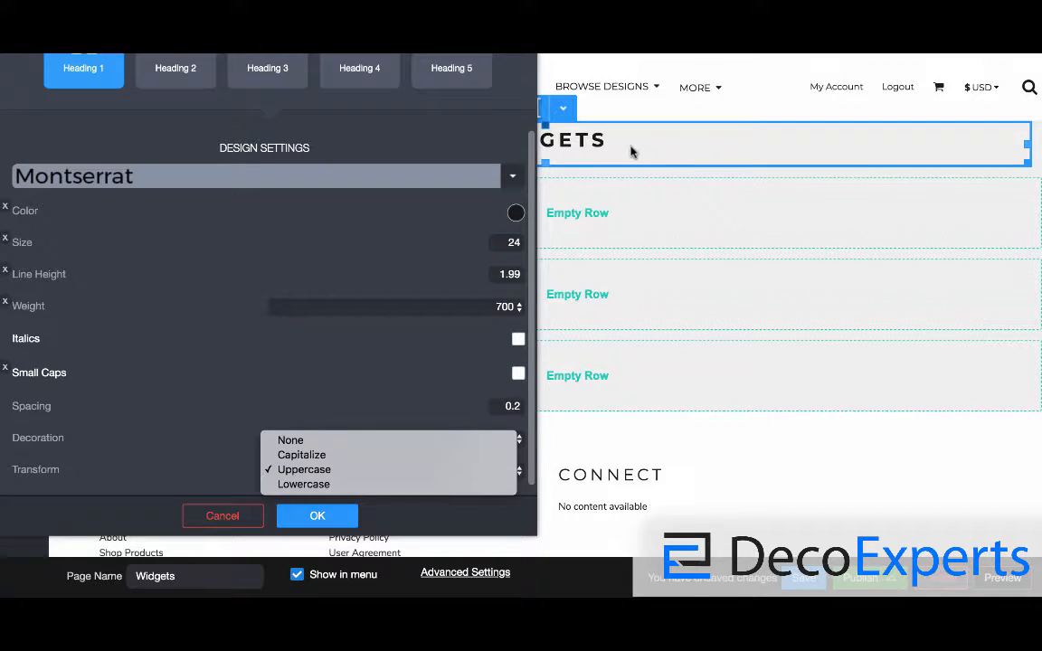
{"action": "left_click", "coordinate": [298, 441]}
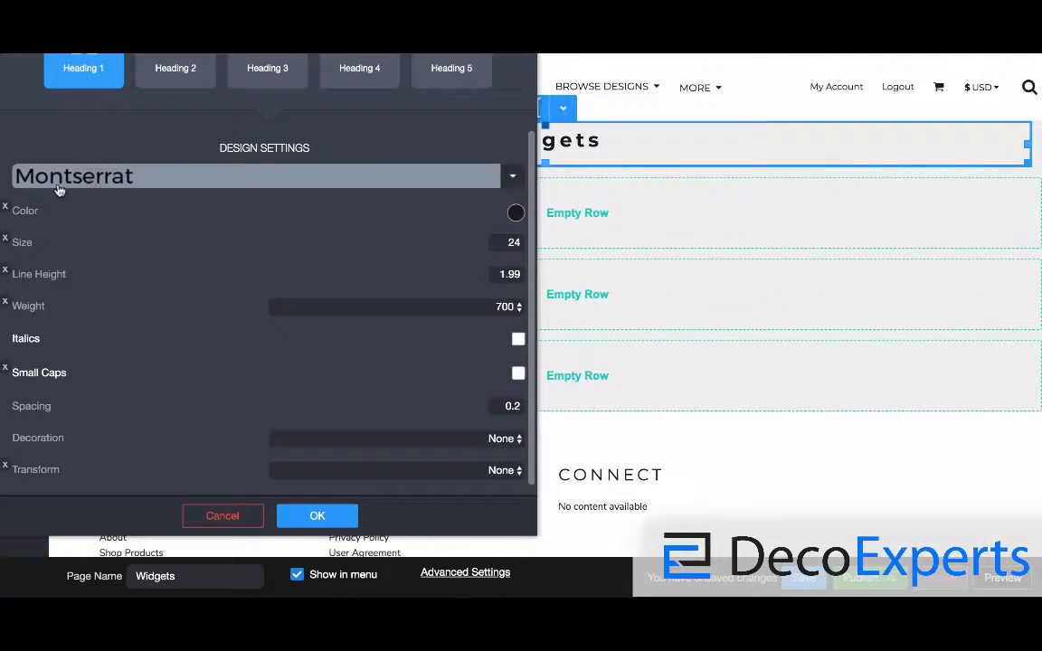
{"action": "left_click", "coordinate": [406, 438]}
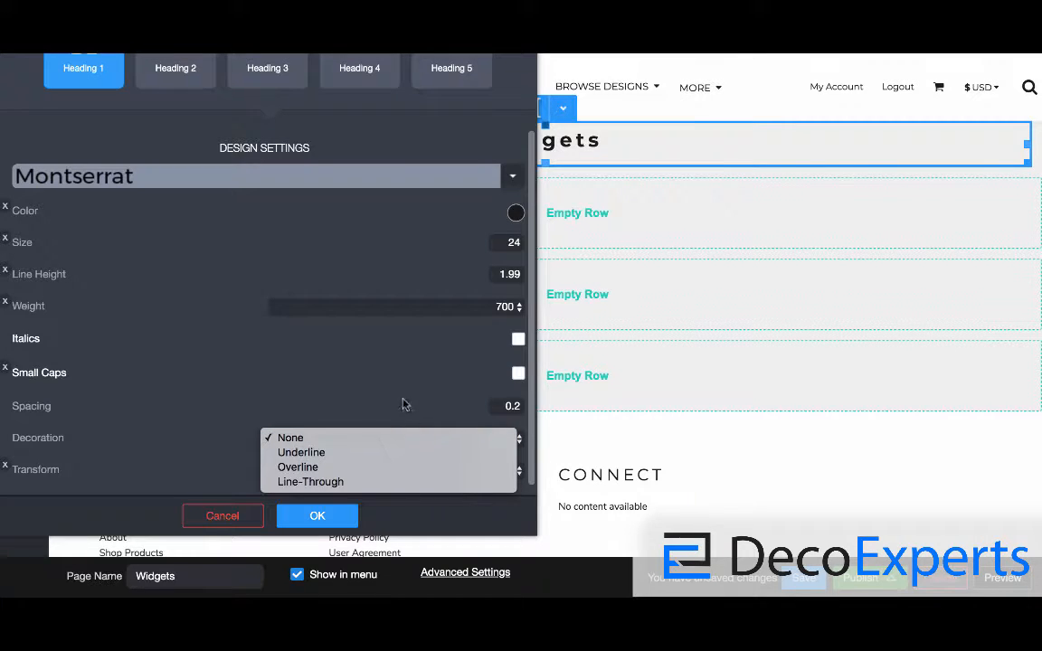
{"action": "left_click", "coordinate": [395, 391]}
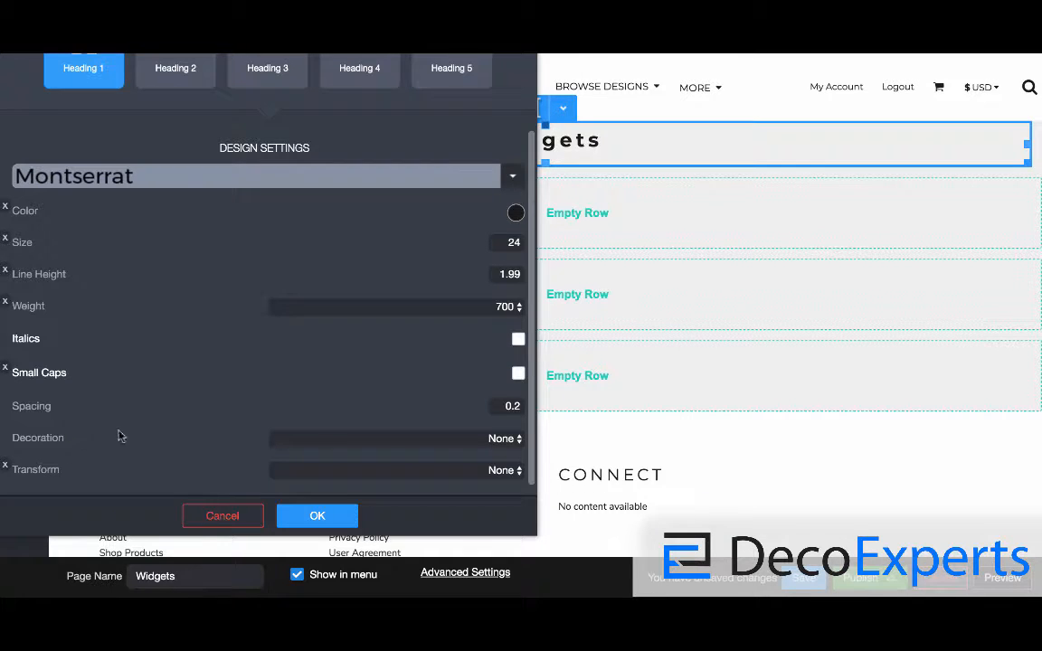
- Reduce the page title's letter spacing to 0.12 and apply the design changes
{"action": "mouse_move", "coordinate": [252, 418]}
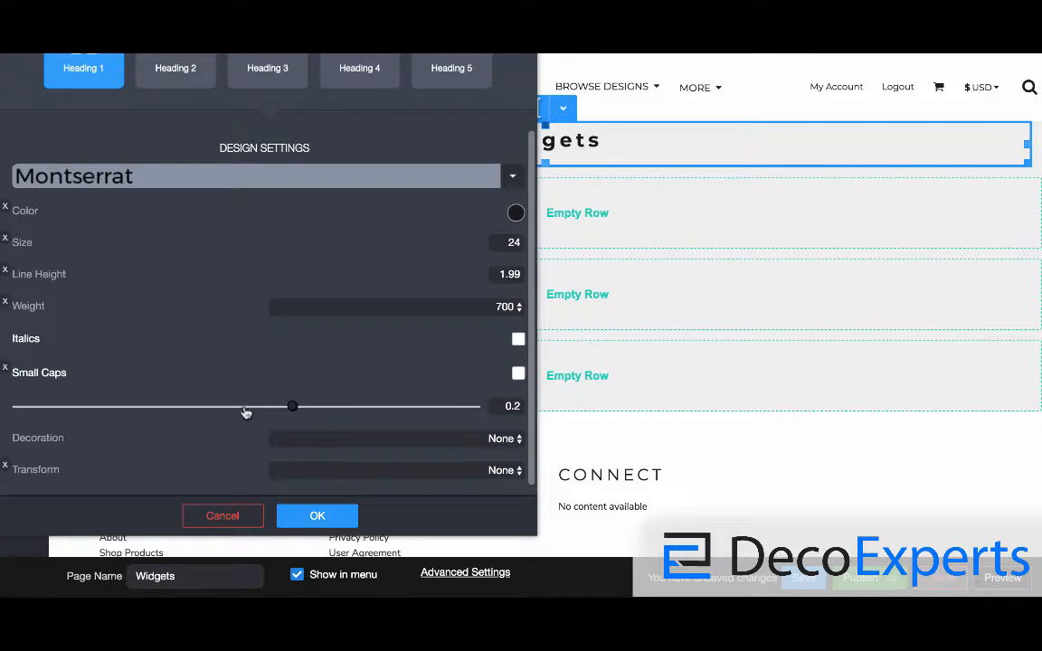
{"action": "left_click_drag", "start_coordinate": [291, 409], "coordinate": [145, 405]}
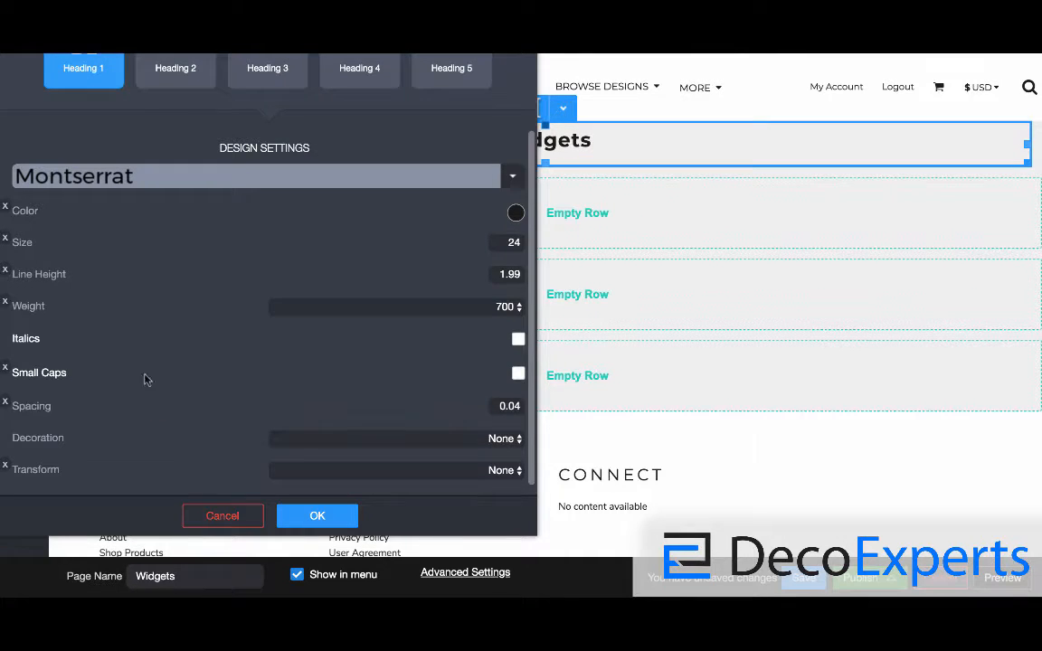
{"action": "mouse_move", "coordinate": [149, 407]}
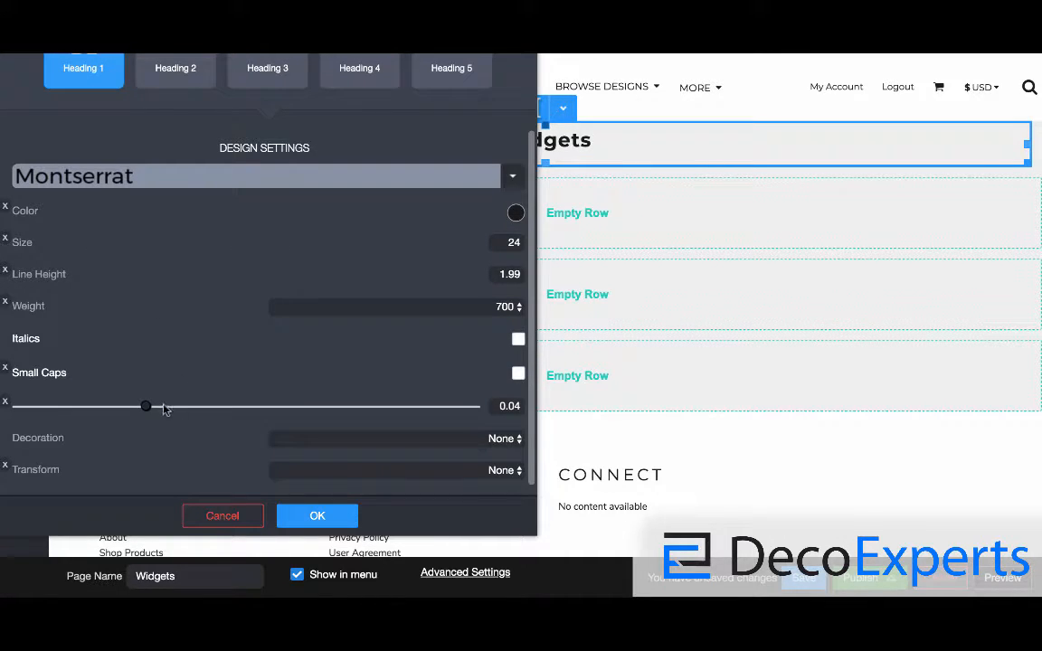
{"action": "left_click_drag", "start_coordinate": [148, 406], "coordinate": [219, 414]}
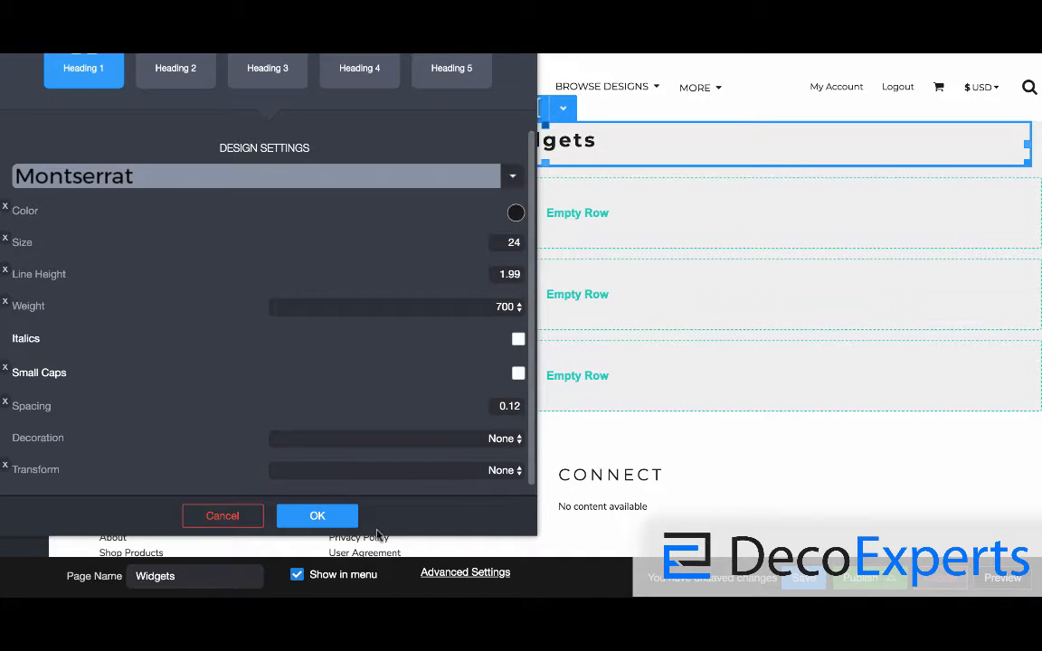
{"action": "left_click", "coordinate": [318, 516]}
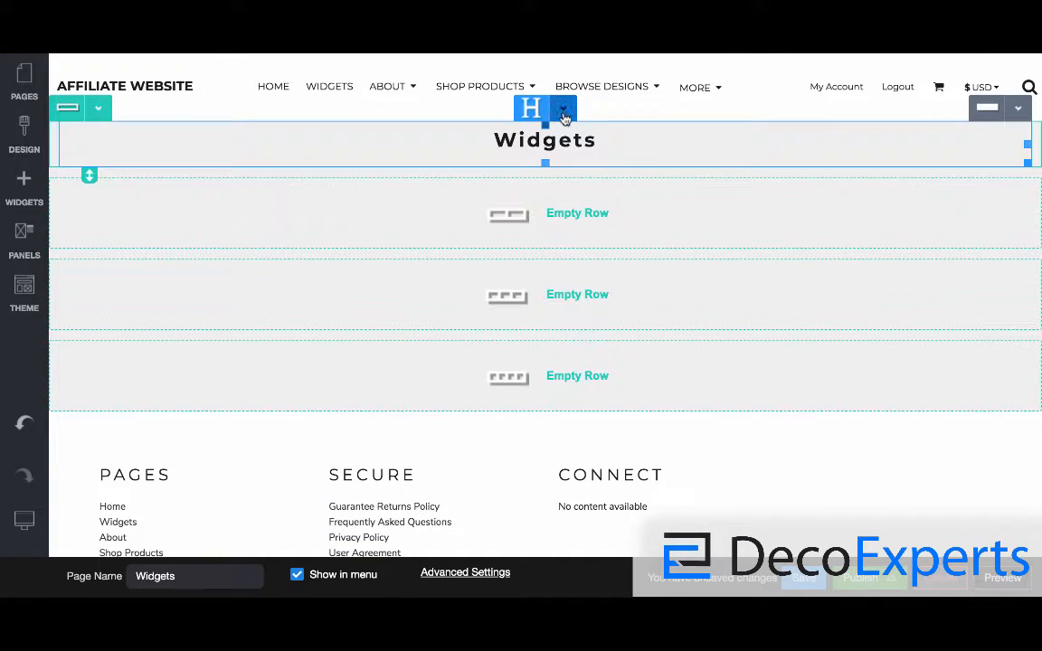
- Add a Heading widget to the second column of the two-column row, and check the page title's settings for comparison
{"action": "left_click", "coordinate": [23, 188]}
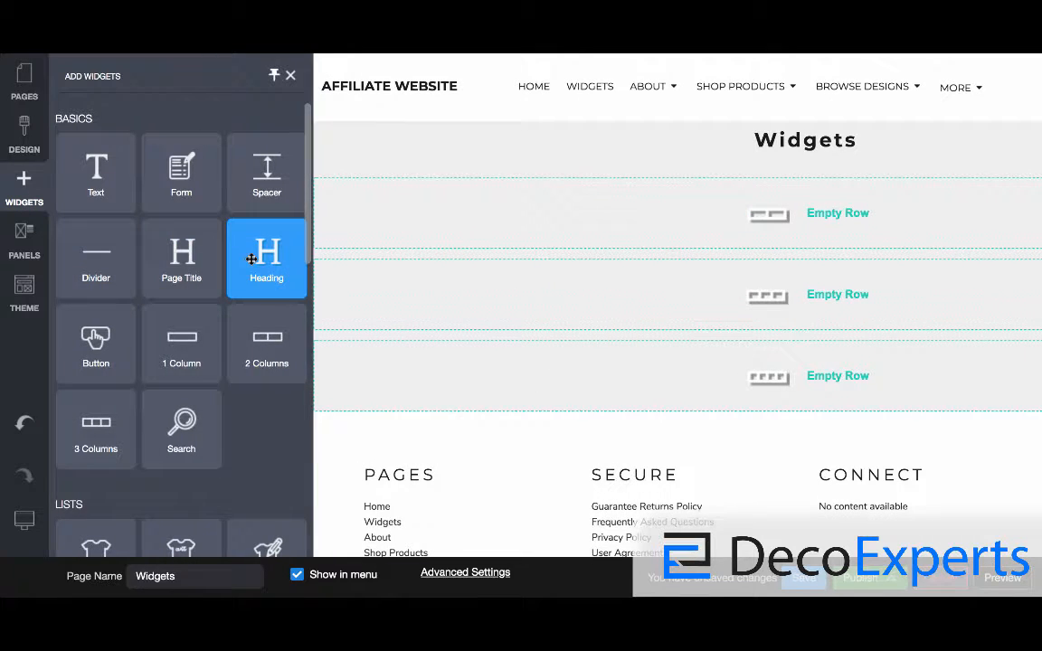
{"action": "left_click_drag", "start_coordinate": [247, 233], "coordinate": [659, 204]}
{"action": "double_click", "coordinate": [555, 147]}
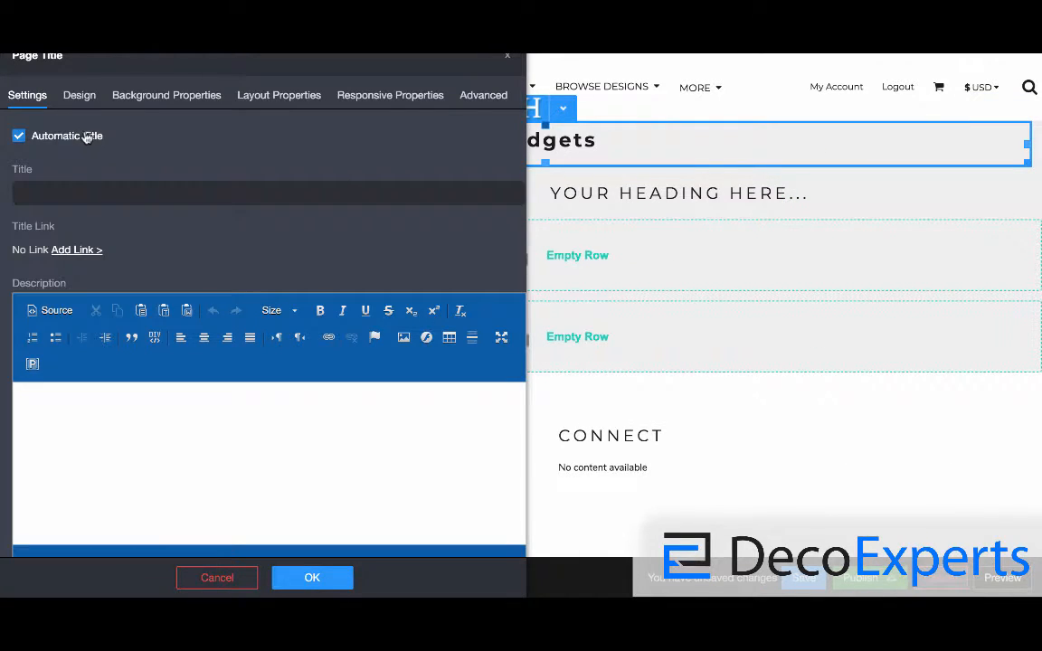
{"action": "left_click", "coordinate": [510, 60]}
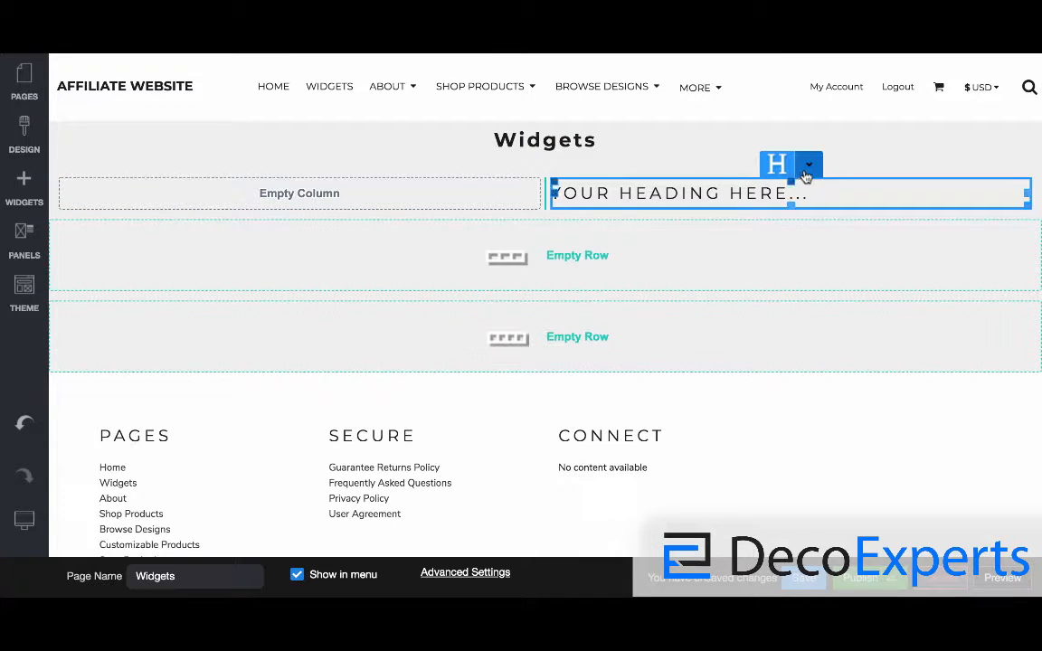
- Try the Heading 3, Heading 4, Heading 2 and Heading 1 layouts on the heading widget and close its settings without applying
{"action": "left_click", "coordinate": [809, 167]}
{"action": "left_click", "coordinate": [806, 188]}
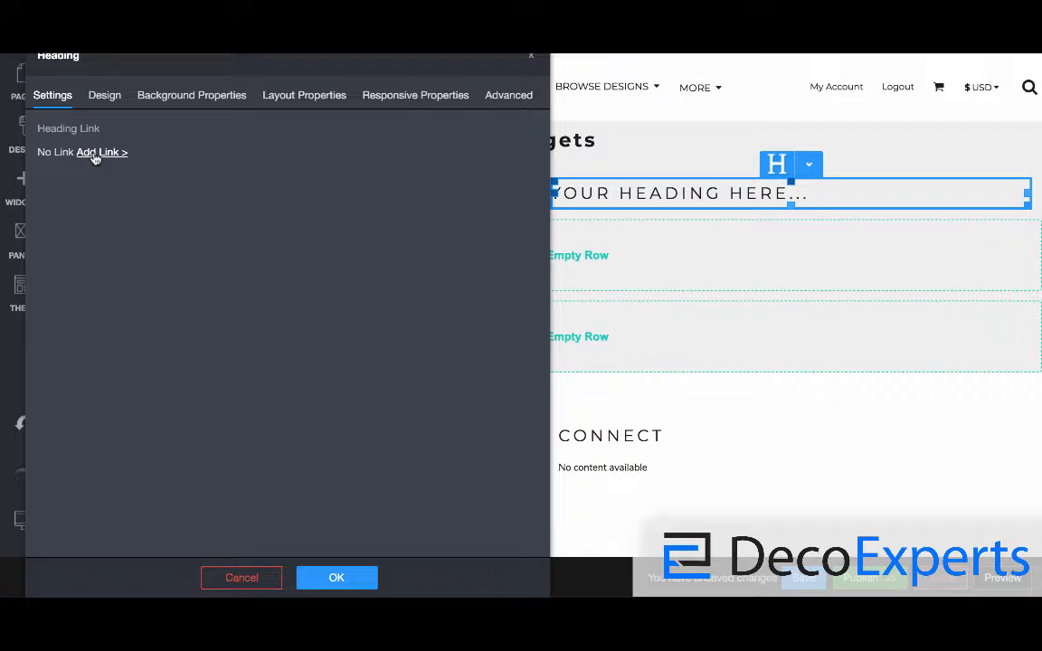
{"action": "left_click", "coordinate": [102, 95]}
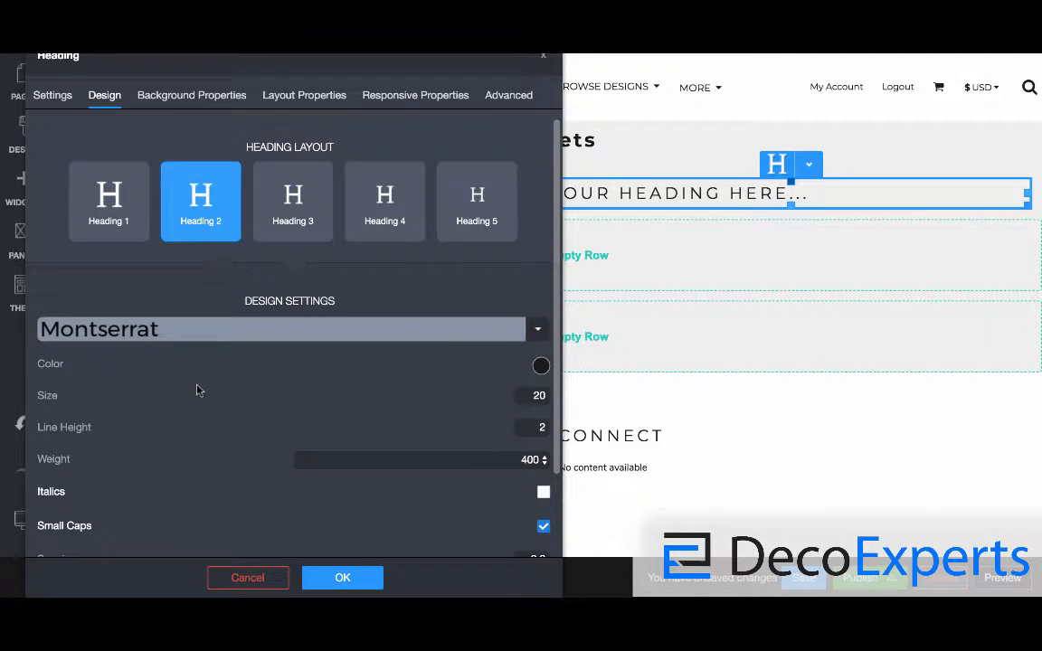
{"action": "left_click", "coordinate": [292, 199]}
{"action": "left_click", "coordinate": [358, 211]}
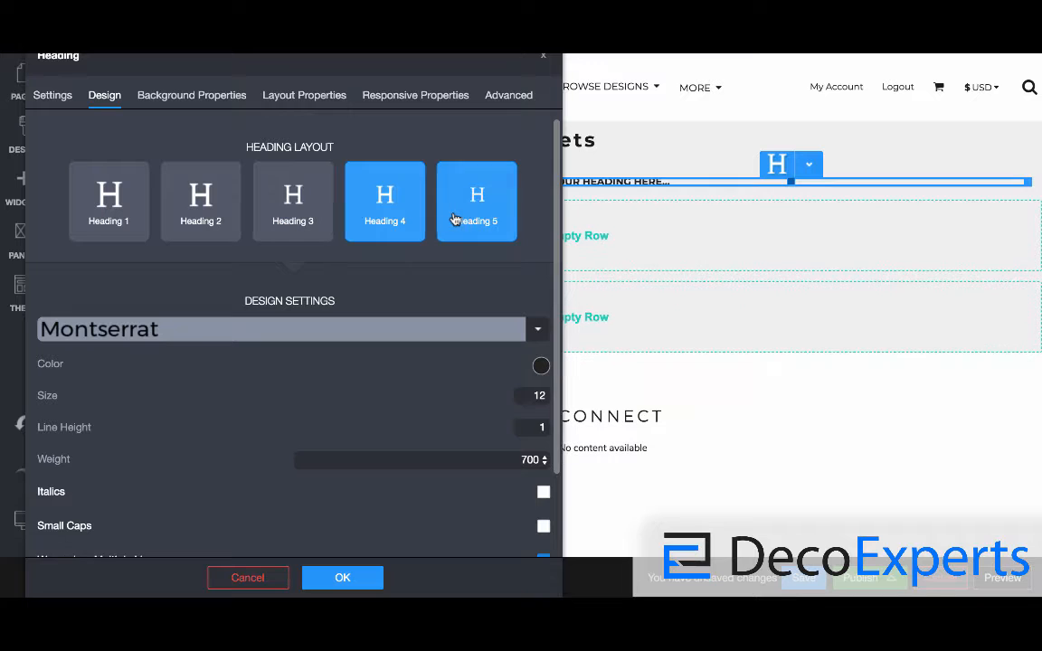
{"action": "left_click", "coordinate": [194, 204]}
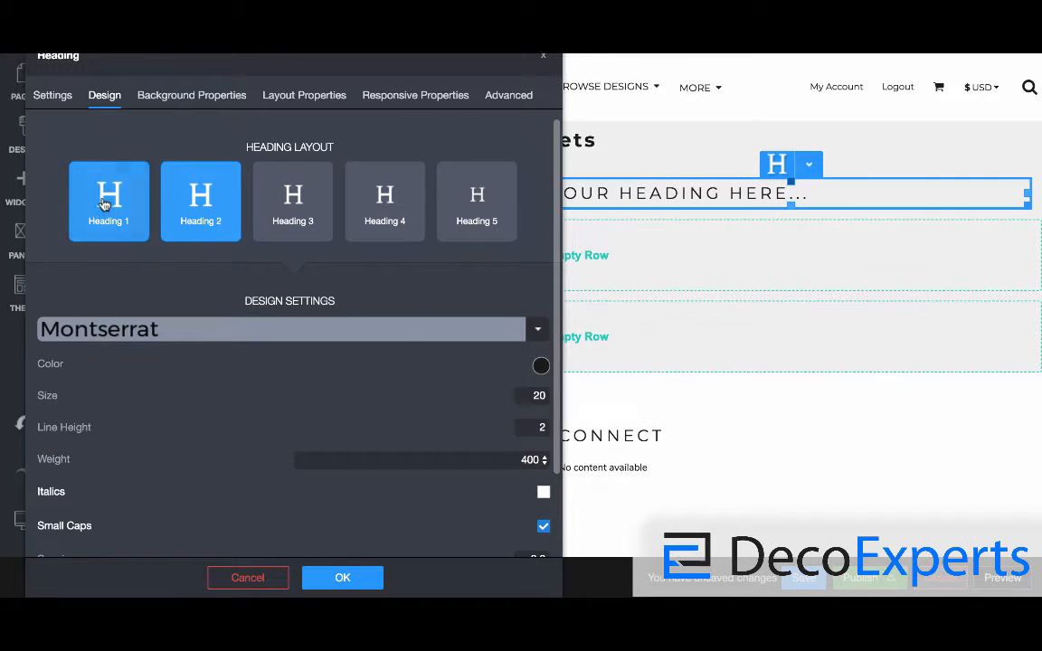
{"action": "left_click", "coordinate": [104, 204]}
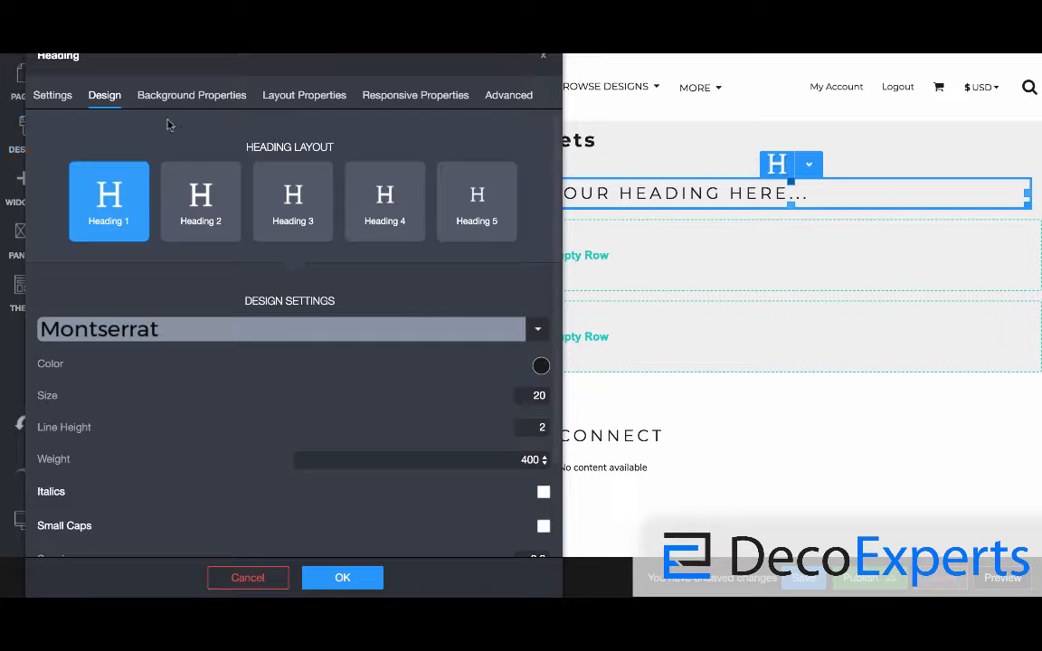
{"action": "left_click", "coordinate": [545, 58]}
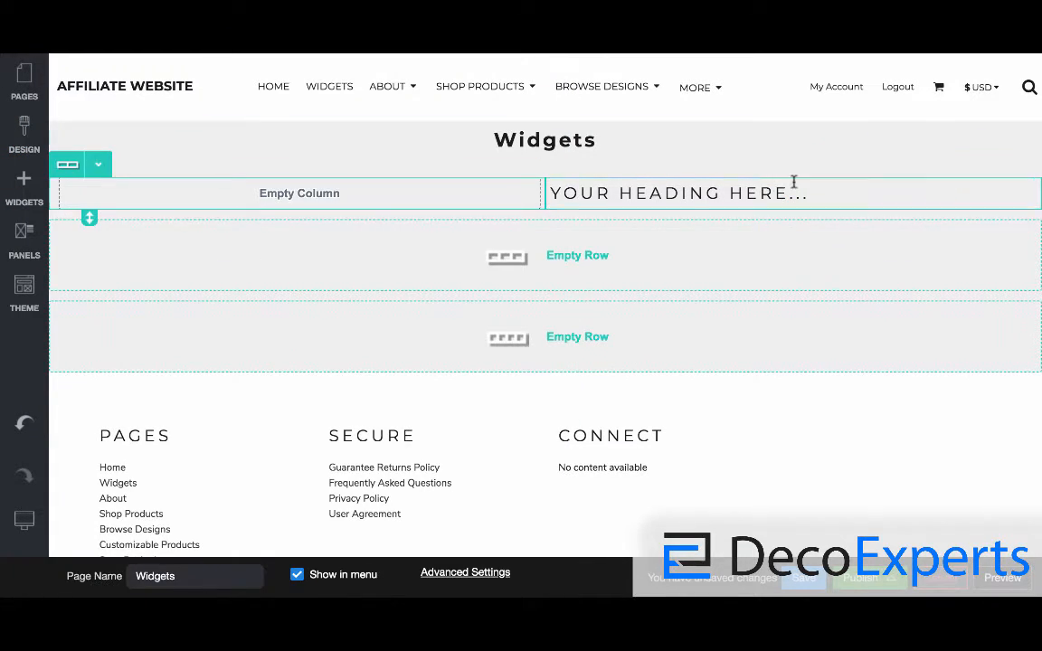
- Add a Button widget to the empty first column of the two-column row
{"action": "left_click", "coordinate": [794, 182]}
{"action": "left_click", "coordinate": [577, 135]}
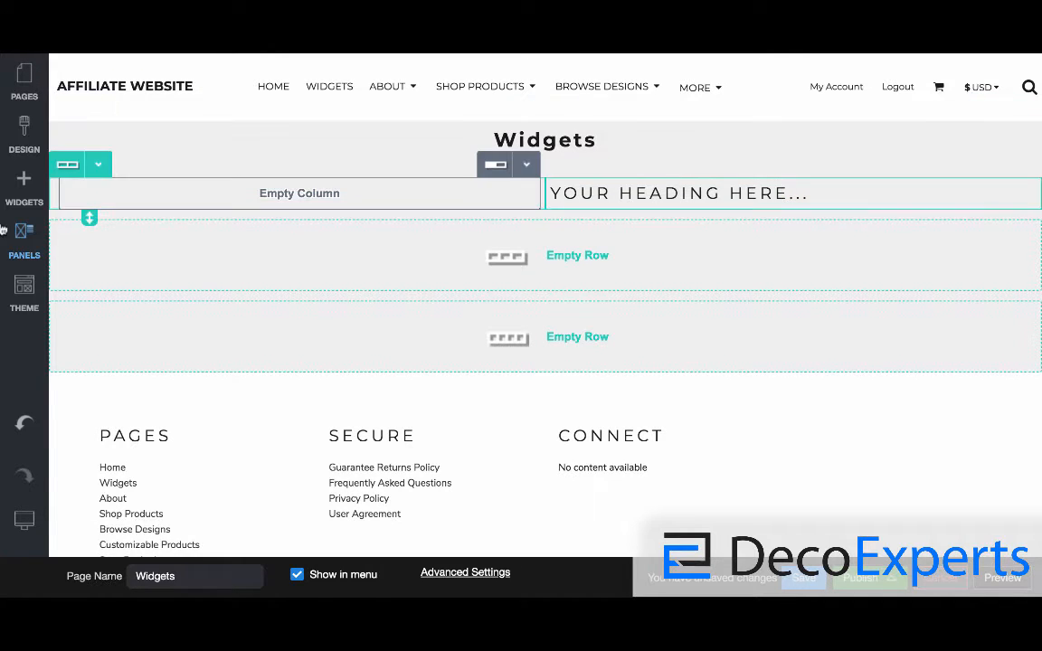
{"action": "left_click", "coordinate": [22, 184]}
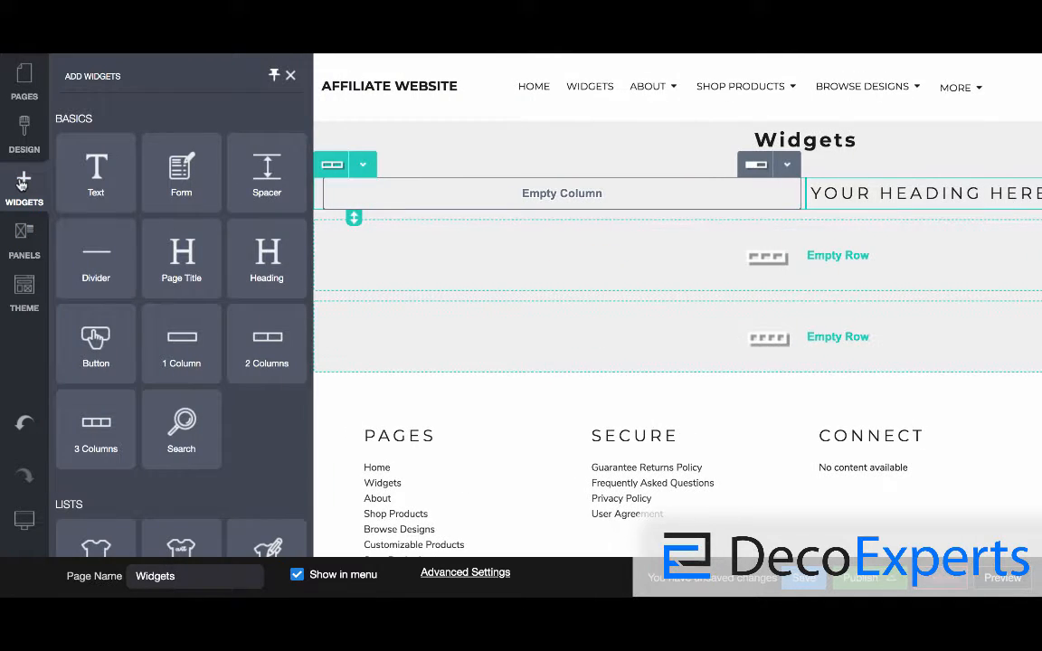
{"action": "left_click_drag", "start_coordinate": [94, 344], "coordinate": [300, 200]}
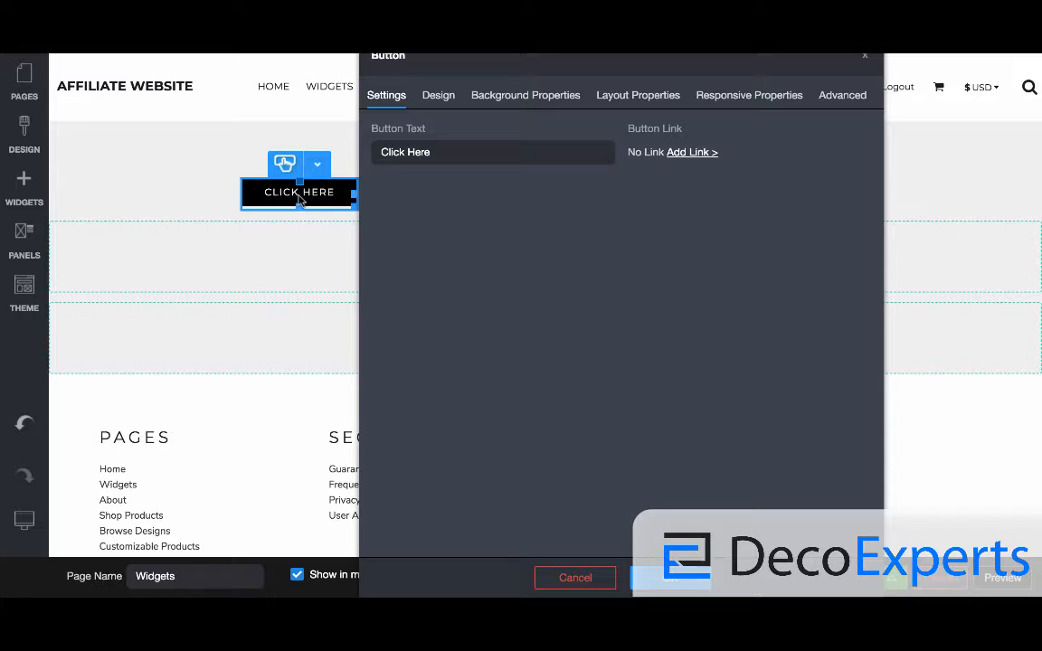
- Try the button's Existing Page and Website URL link options, toggle Open in new window, and close the options without adding a link
{"action": "left_click", "coordinate": [690, 154]}
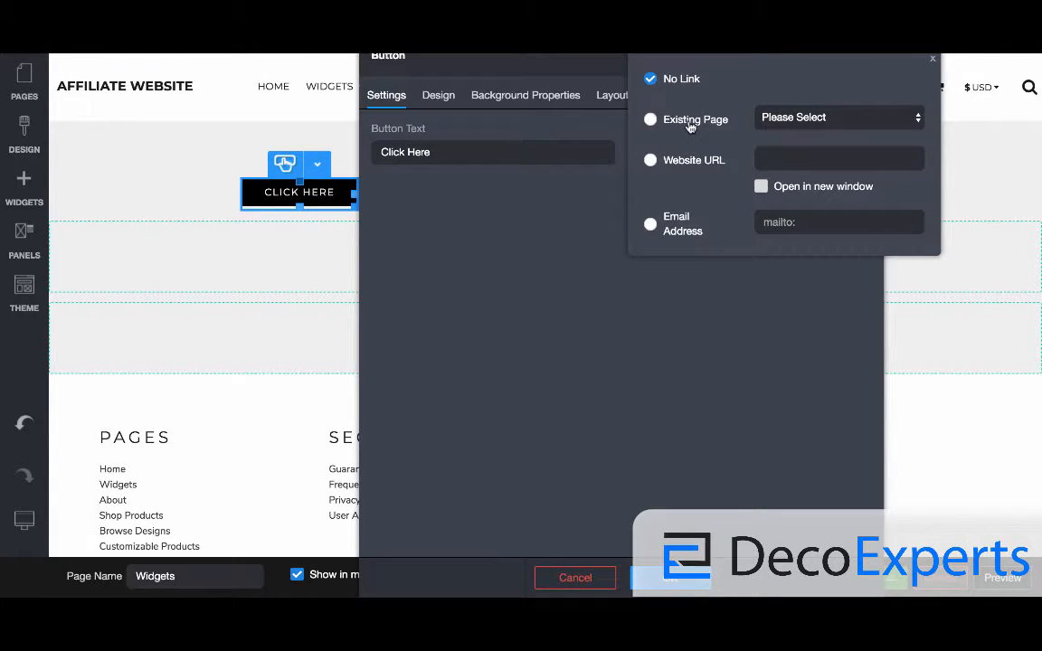
{"action": "left_click", "coordinate": [692, 121]}
{"action": "left_click", "coordinate": [817, 120]}
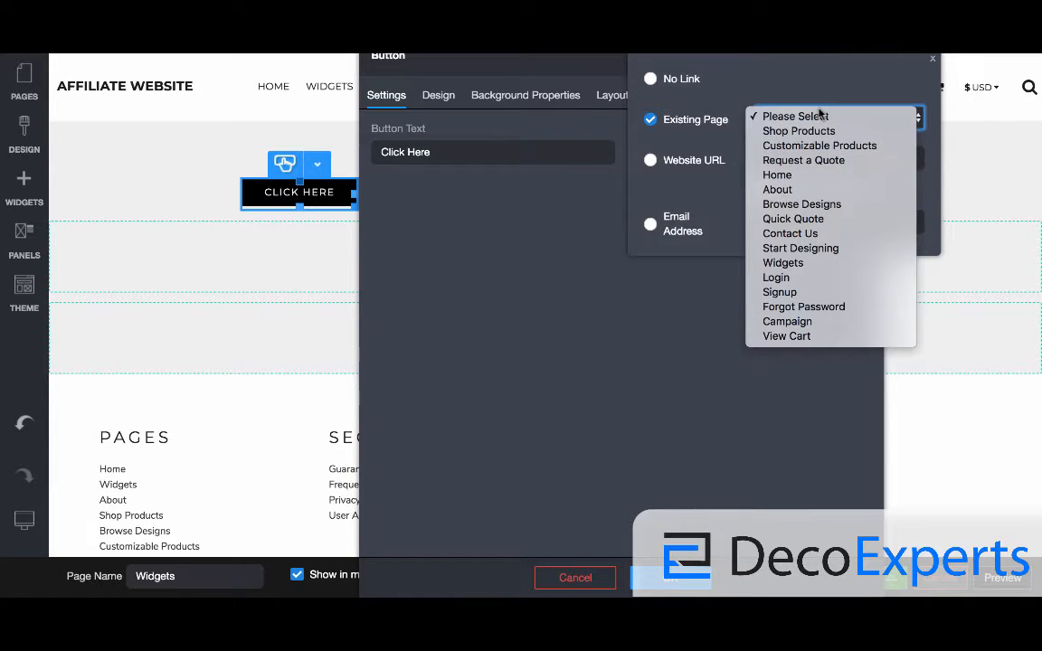
{"action": "left_click", "coordinate": [751, 346]}
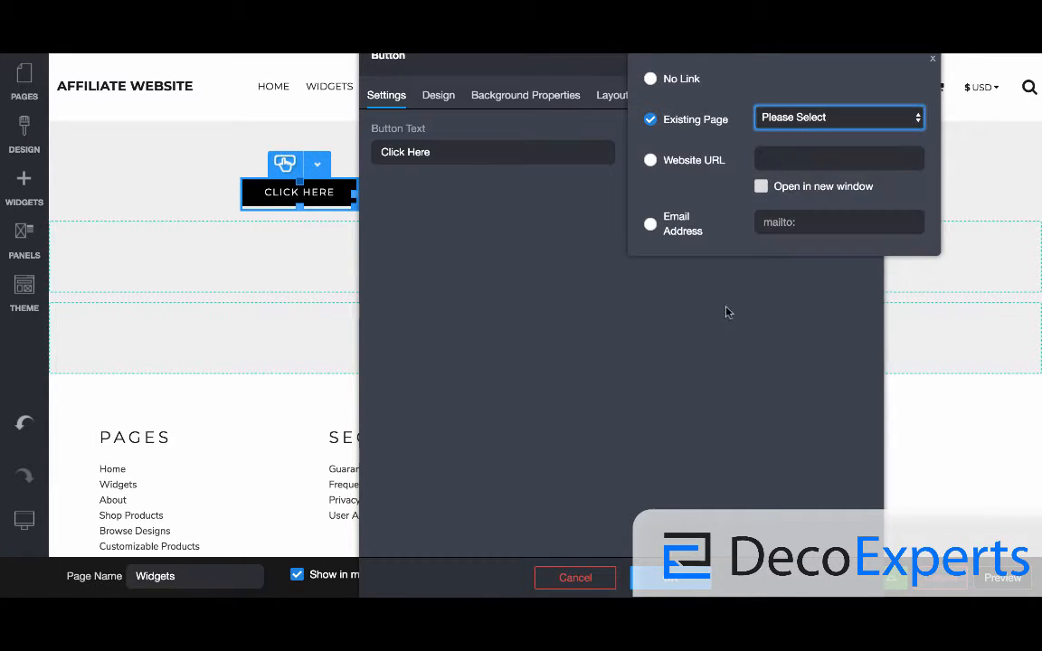
{"action": "left_click", "coordinate": [696, 172]}
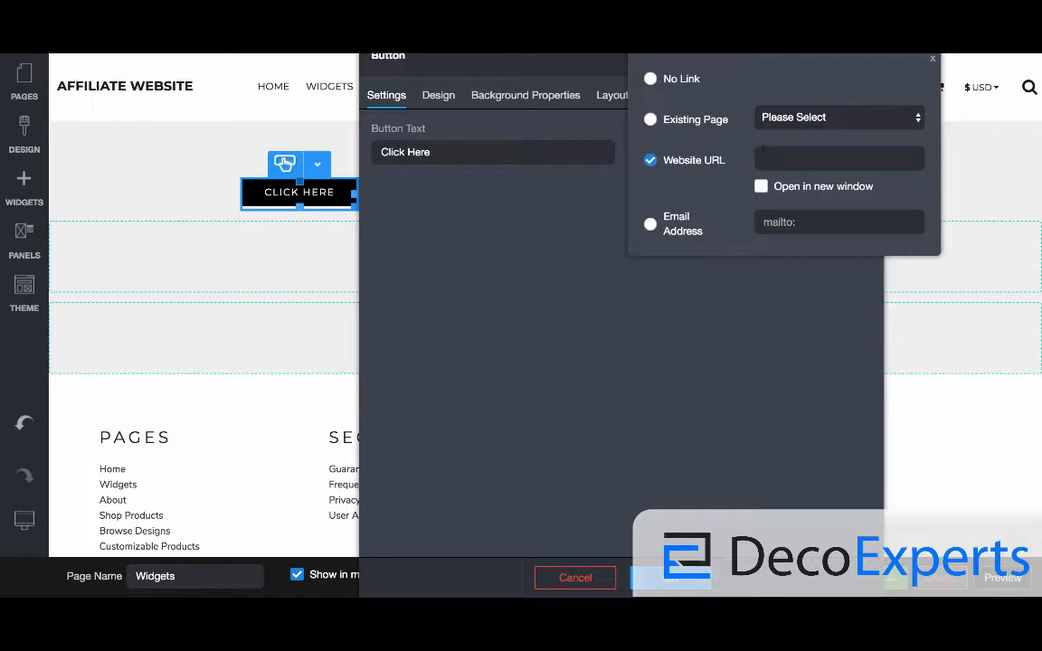
{"action": "left_click", "coordinate": [761, 188]}
{"action": "left_click", "coordinate": [761, 186]}
{"action": "left_click", "coordinate": [534, 240]}
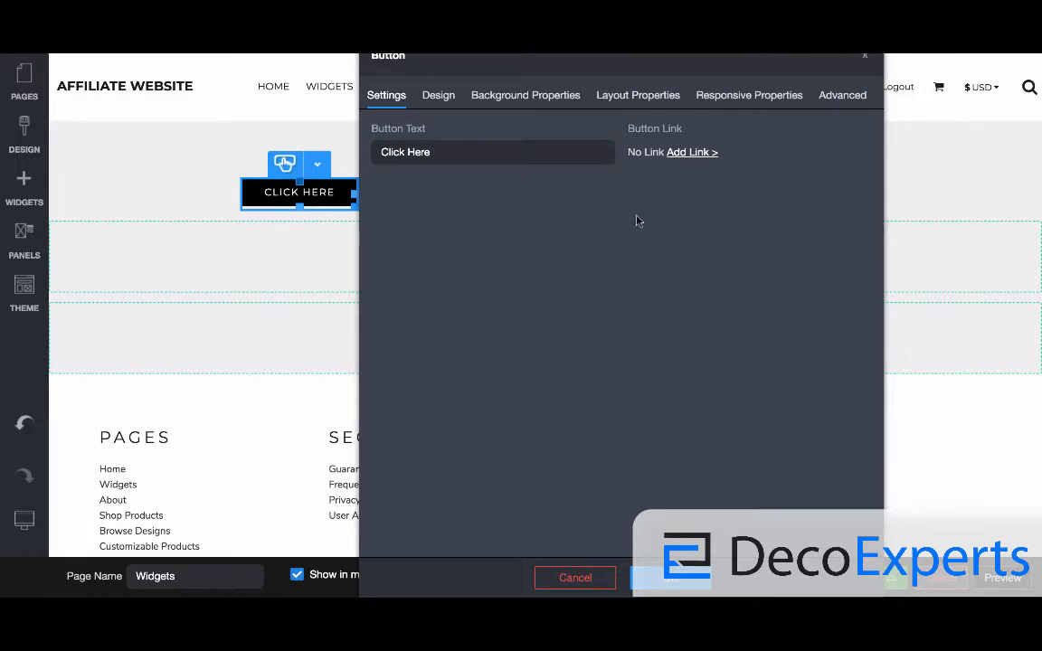
- Examine the button's design settings and compare them with the site-wide button styles in the Style Editor
{"action": "left_click", "coordinate": [438, 99]}
{"action": "mouse_move", "coordinate": [495, 427]}
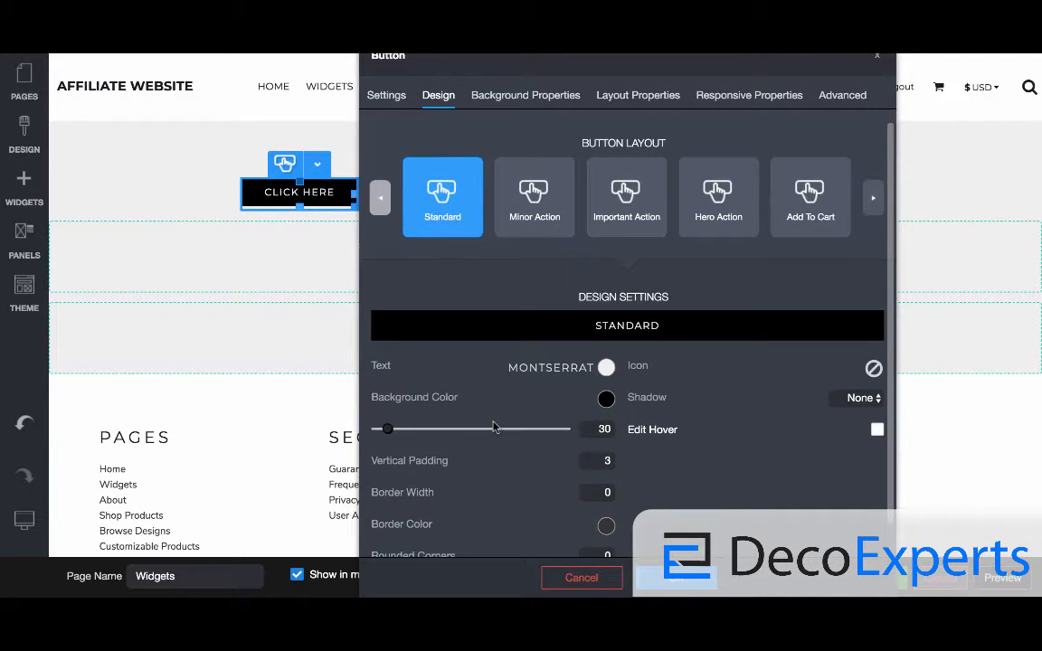
{"action": "scroll", "coordinate": [495, 427], "scroll_direction": "down", "scroll_amount": 1}
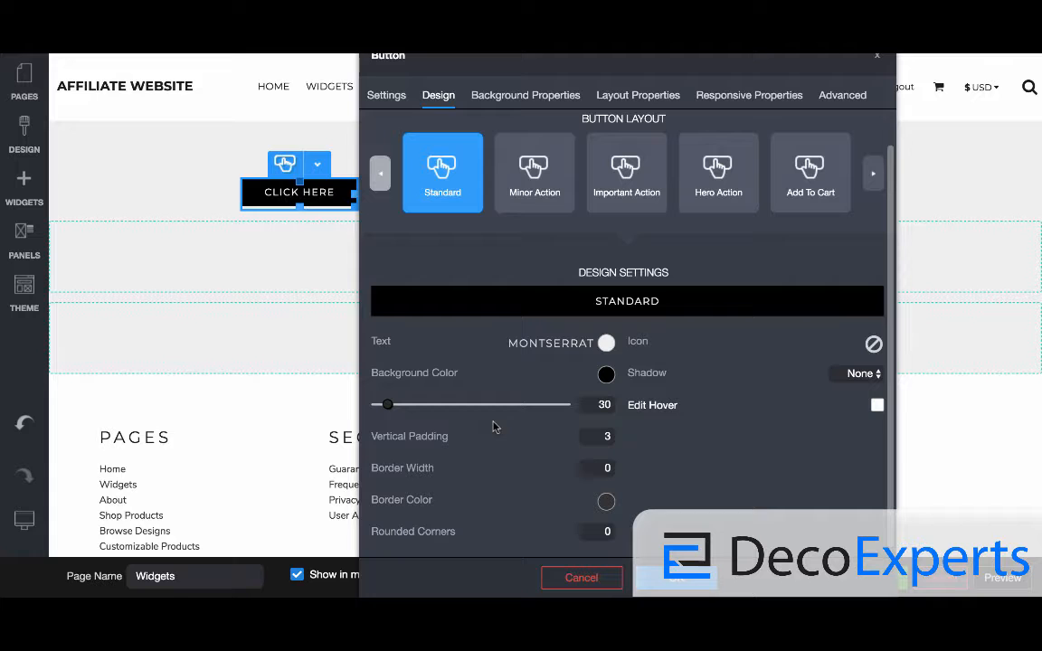
{"action": "left_click", "coordinate": [22, 135]}
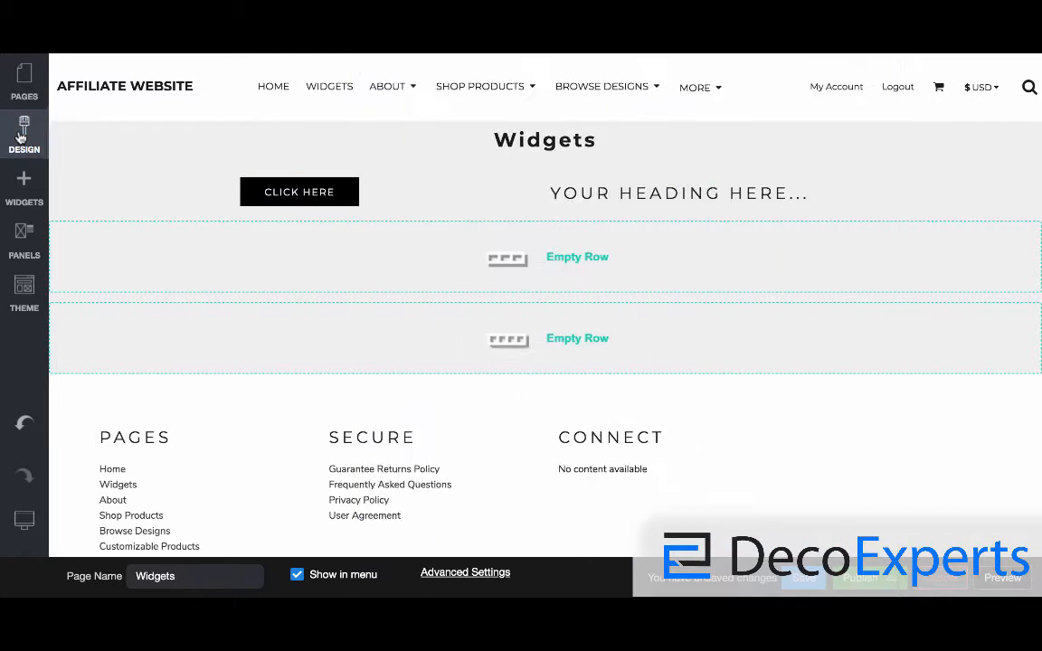
{"action": "left_click", "coordinate": [168, 167]}
{"action": "scroll", "coordinate": [204, 387], "scroll_direction": "down", "scroll_amount": 2}
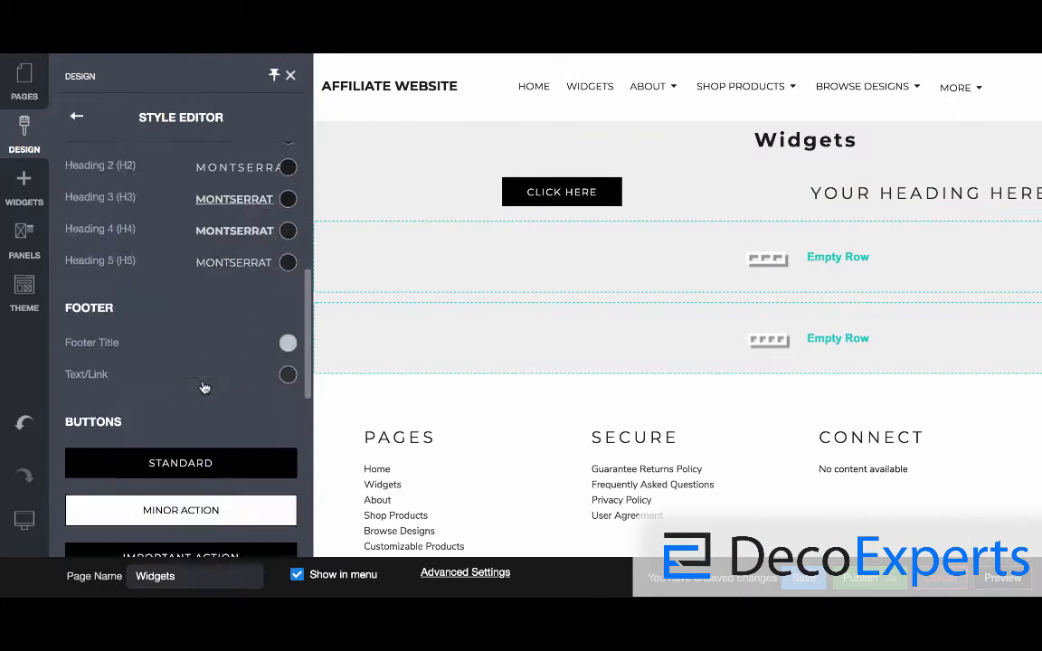
{"action": "scroll", "coordinate": [205, 388], "scroll_direction": "down", "scroll_amount": 5}
{"action": "scroll", "coordinate": [205, 385], "scroll_direction": "up", "scroll_amount": 4}
{"action": "scroll", "coordinate": [195, 378], "scroll_direction": "down", "scroll_amount": 1}
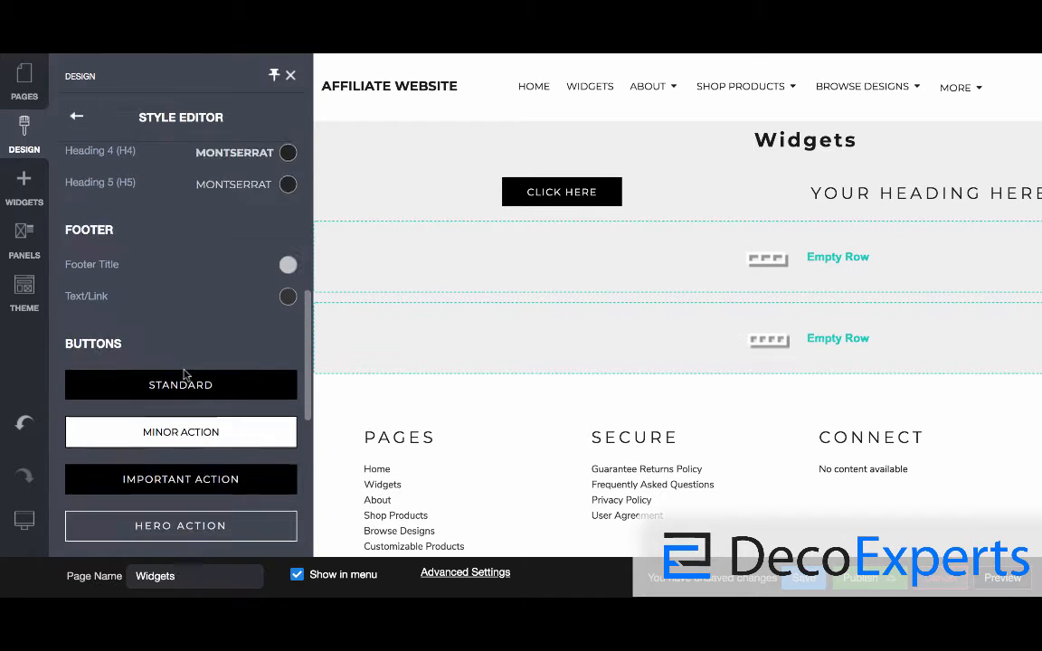
{"action": "scroll", "coordinate": [183, 373], "scroll_direction": "down", "scroll_amount": 2}
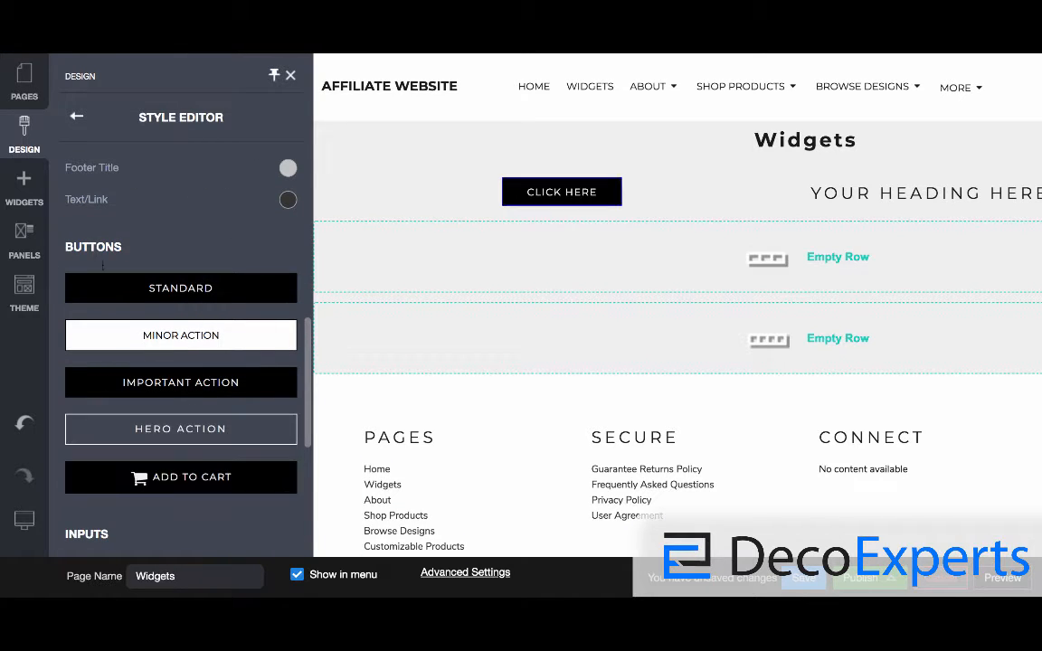
- Try the Minor Action, Important Action, Hero Action and Add To Cart layouts on the Click Here button, and return it to Standard
{"action": "left_click", "coordinate": [27, 184]}
{"action": "left_click", "coordinate": [557, 185]}
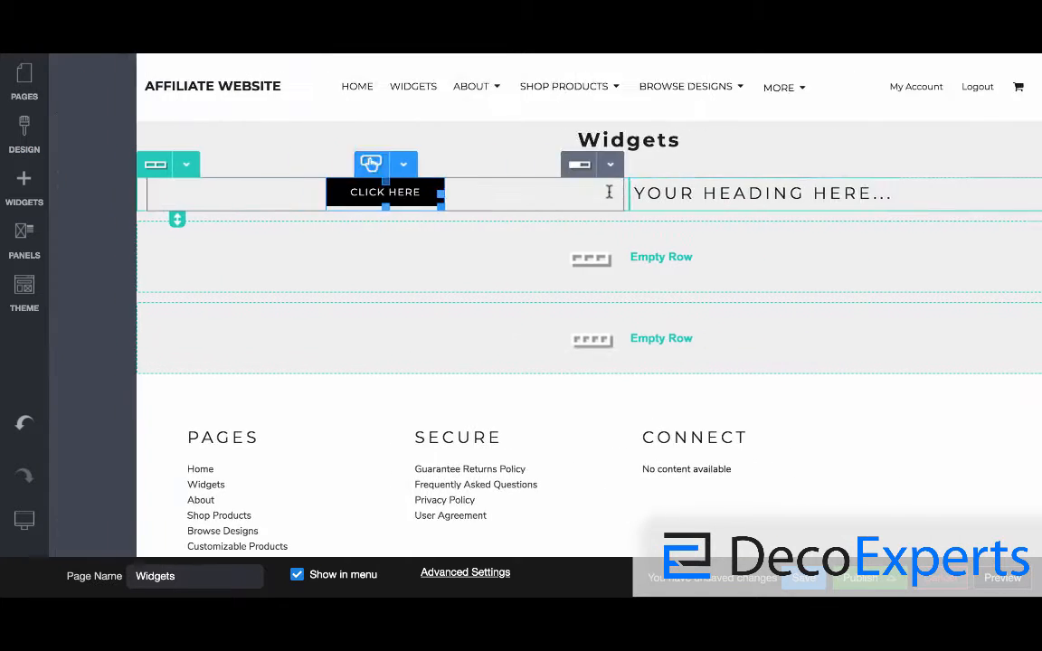
{"action": "left_click", "coordinate": [291, 170]}
{"action": "left_click", "coordinate": [440, 95]}
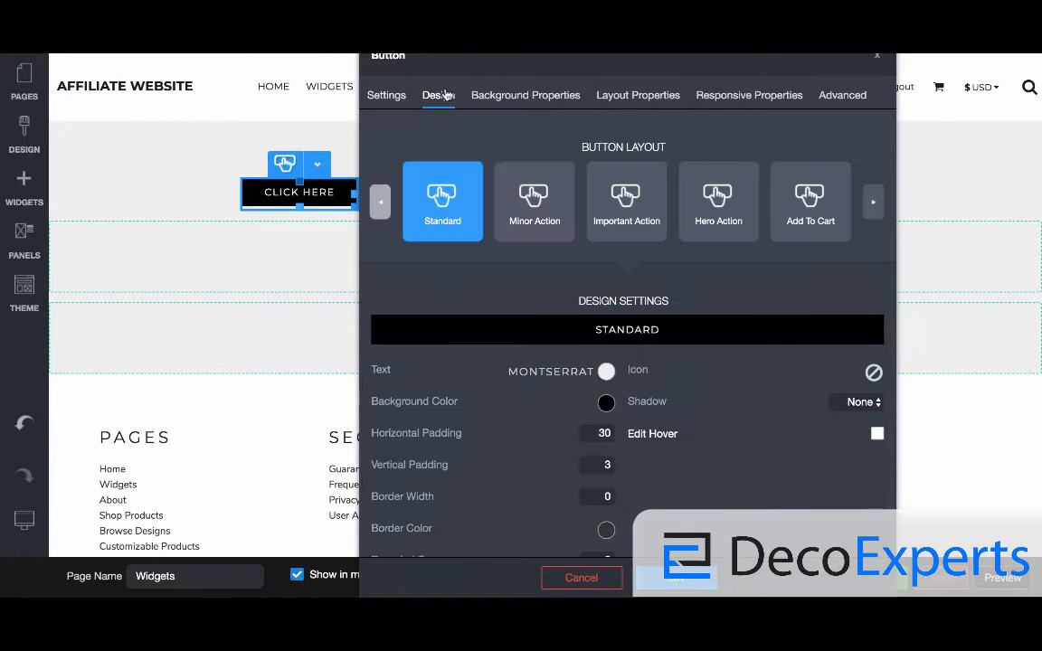
{"action": "left_click", "coordinate": [527, 217]}
{"action": "left_click", "coordinate": [614, 215]}
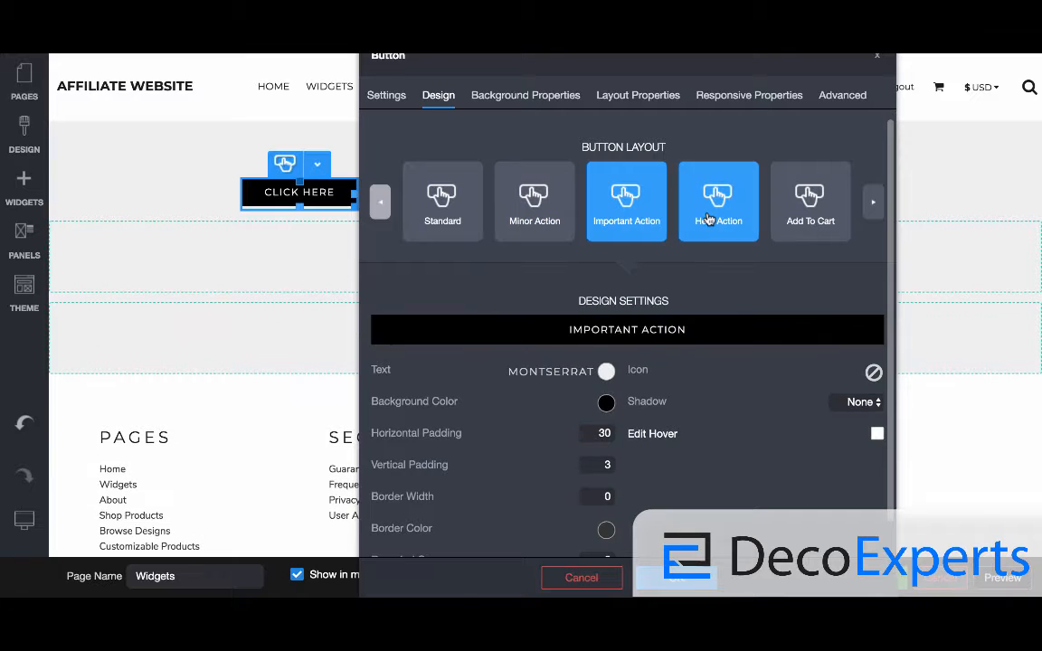
{"action": "left_click", "coordinate": [708, 220]}
{"action": "left_click", "coordinate": [804, 220]}
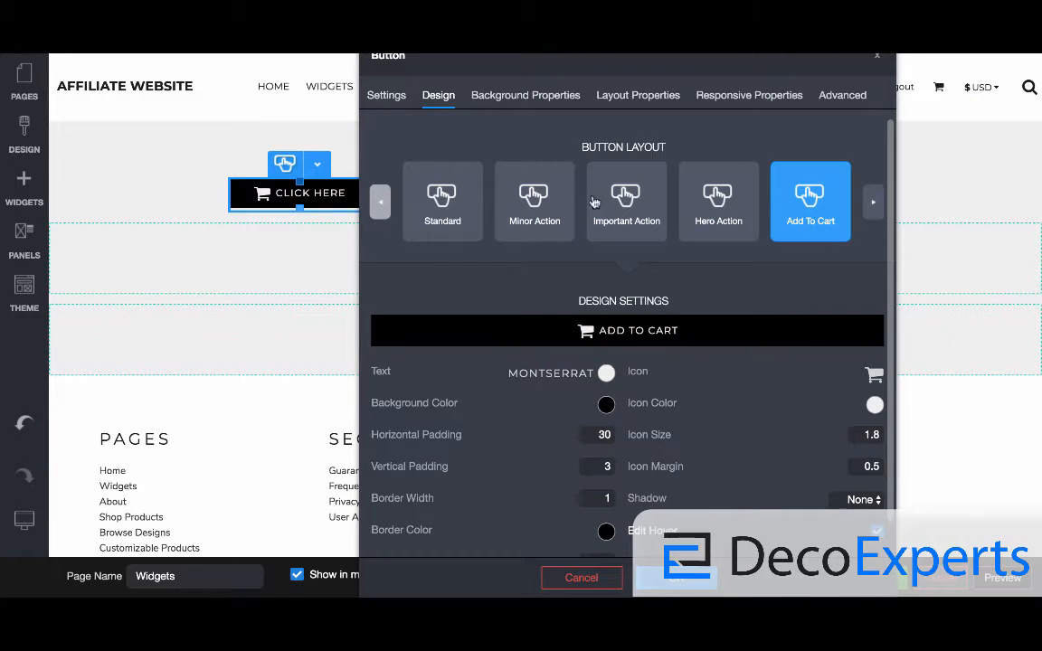
{"action": "left_click", "coordinate": [431, 213]}
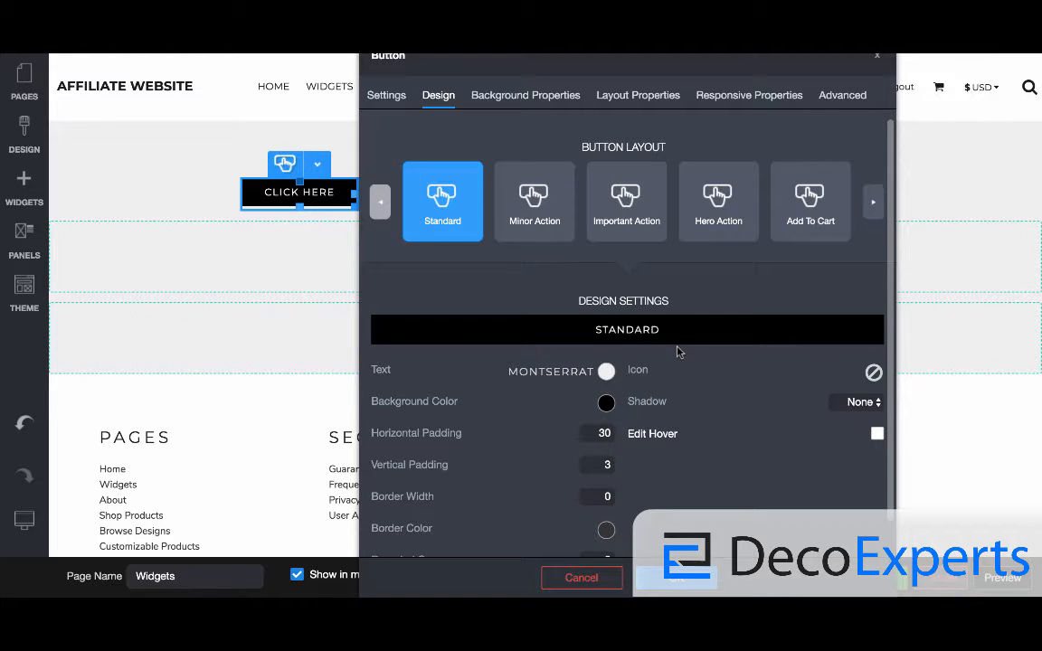
- Check the button's text formatting options, and set its vertical padding to 3.02 and horizontal padding to 35
{"action": "scroll", "coordinate": [680, 352], "scroll_direction": "down", "scroll_amount": 1}
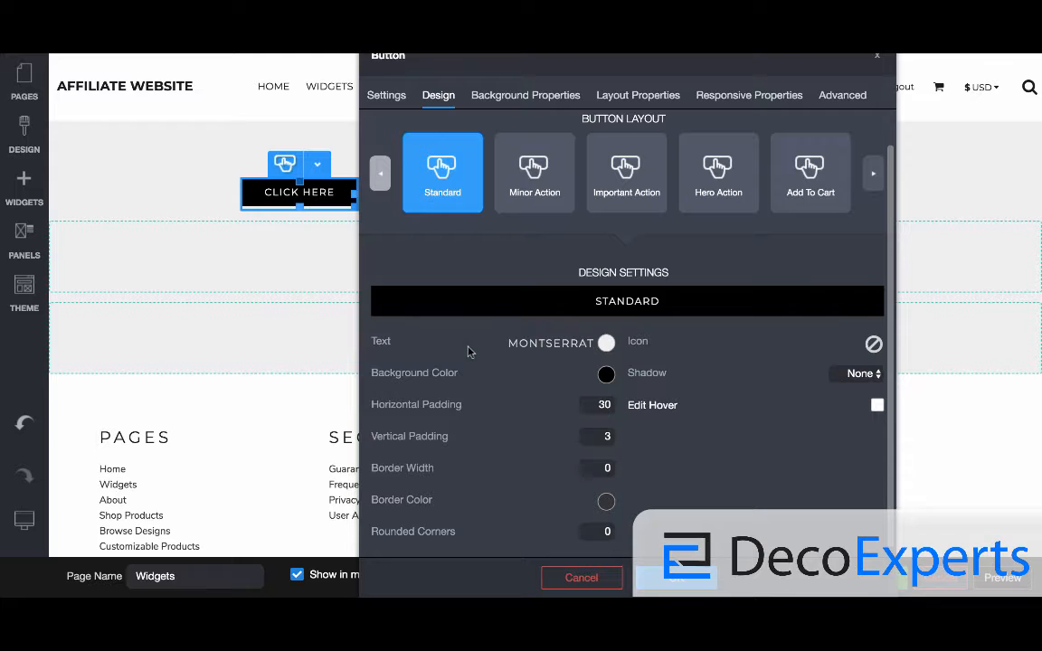
{"action": "left_click", "coordinate": [570, 345]}
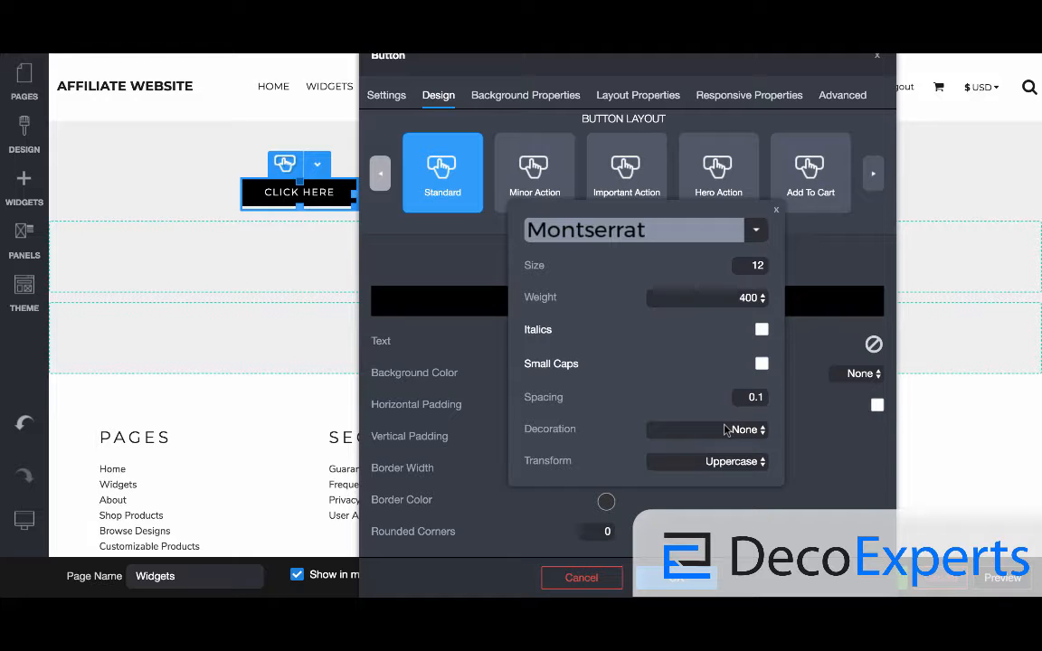
{"action": "left_click", "coordinate": [853, 508]}
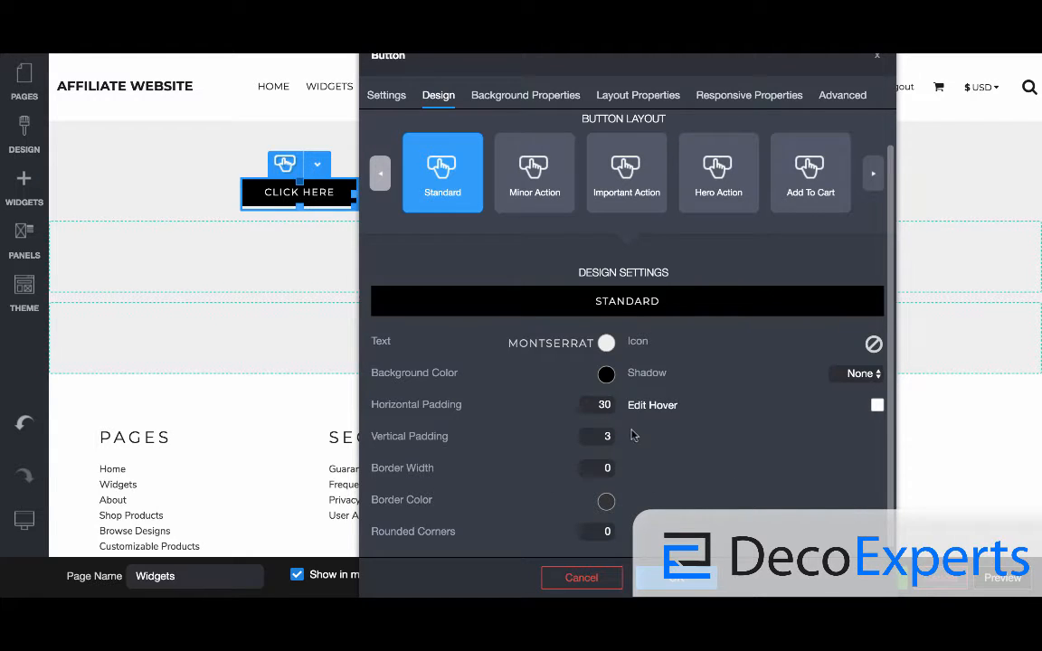
{"action": "mouse_move", "coordinate": [605, 437]}
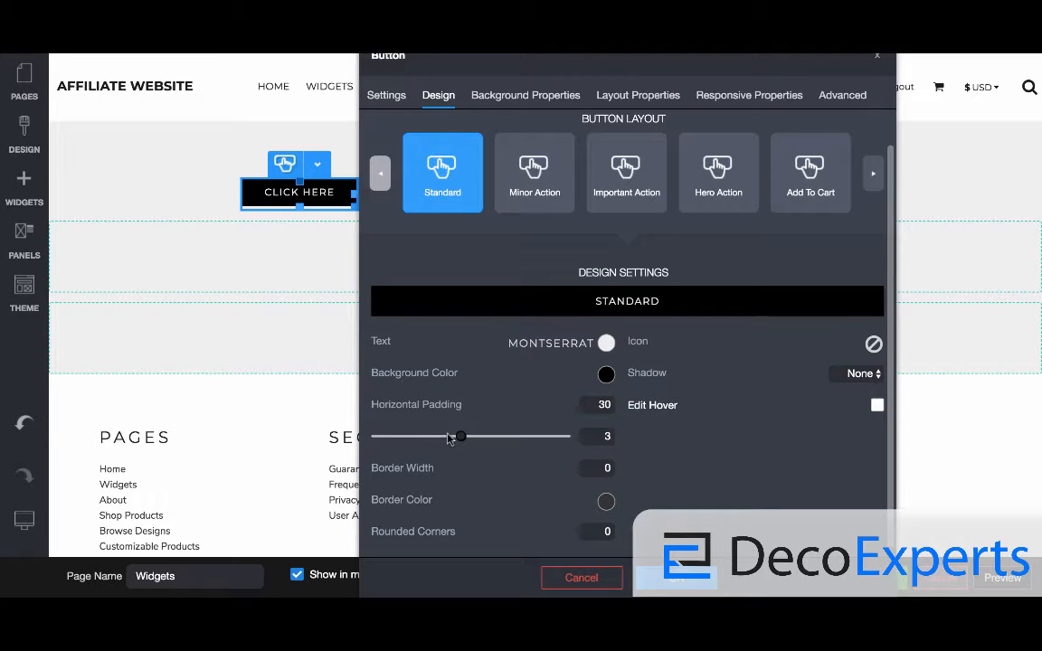
{"action": "mouse_move", "coordinate": [459, 437]}
{"action": "left_mouse_down"}
{"action": "mouse_move", "coordinate": [441, 438]}
{"action": "mouse_move", "coordinate": [463, 438]}
{"action": "left_mouse_up"}
{"action": "left_click_drag", "start_coordinate": [387, 412], "coordinate": [391, 412]}
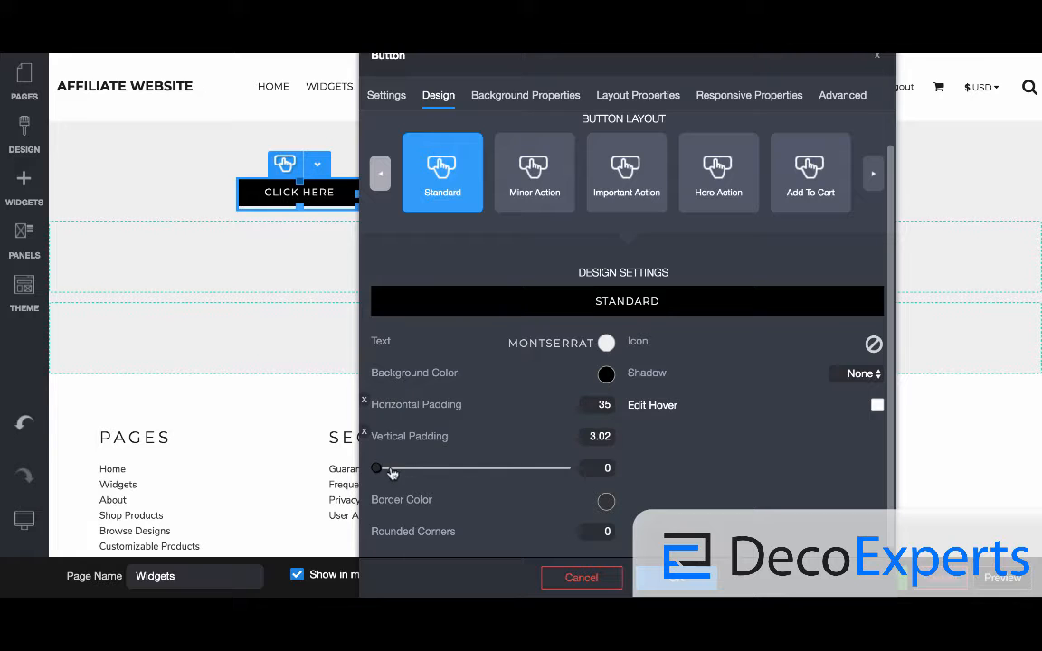
- Give the button a border width of 1, rounded corners of 5 and a dark red border colour of RGB 145, 25, 0
{"action": "left_click_drag", "start_coordinate": [377, 471], "coordinate": [384, 472]}
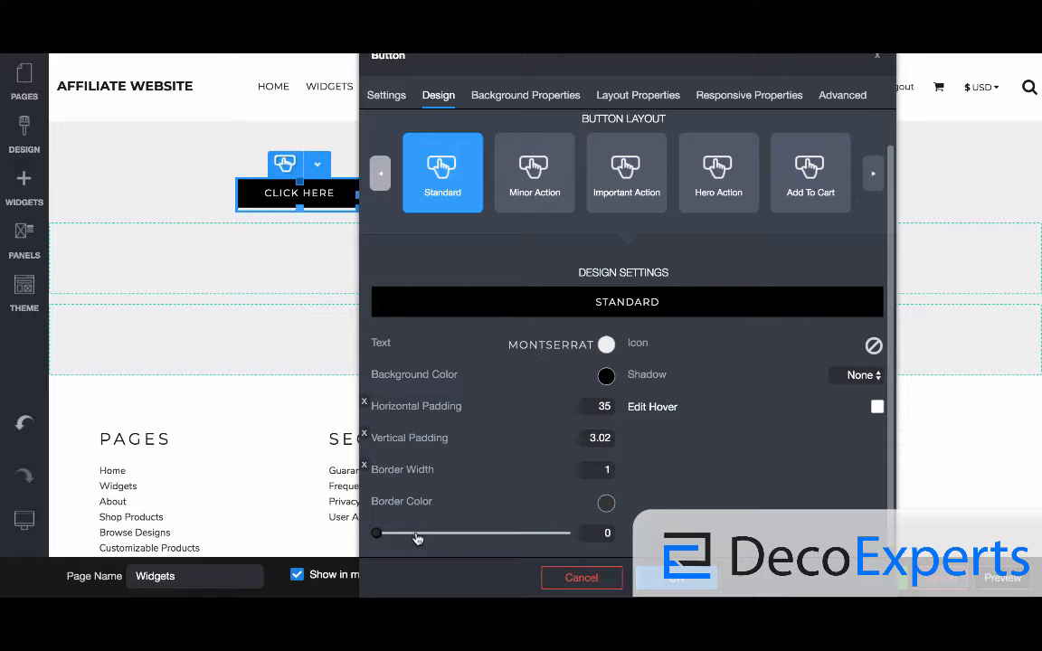
{"action": "left_click_drag", "start_coordinate": [385, 534], "coordinate": [399, 534]}
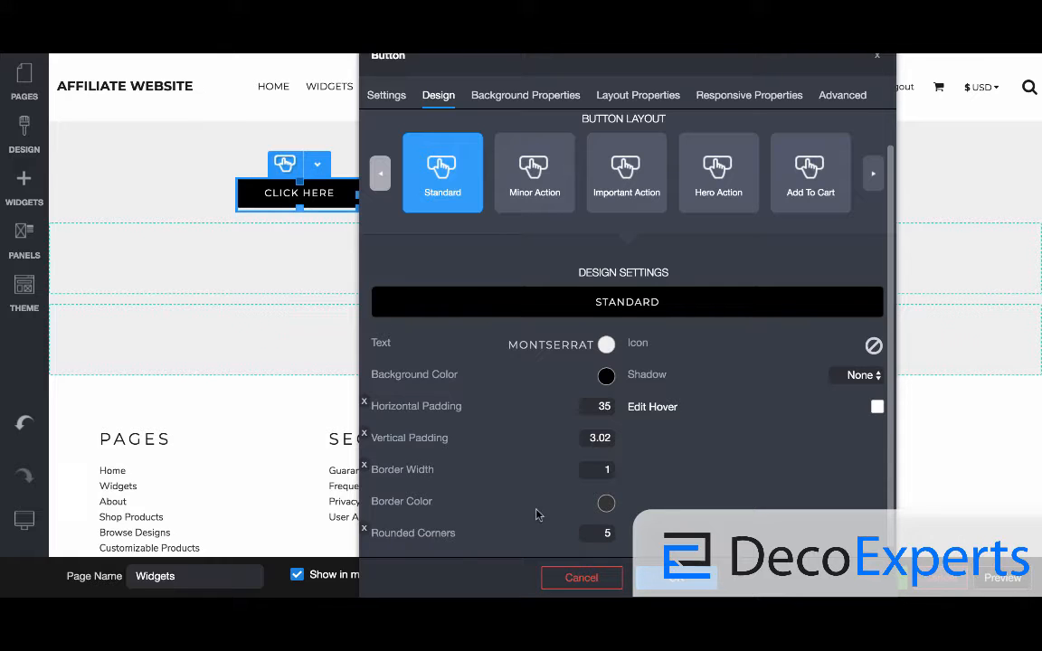
{"action": "left_click", "coordinate": [606, 503]}
{"action": "left_click_drag", "start_coordinate": [354, 446], "coordinate": [348, 446]}
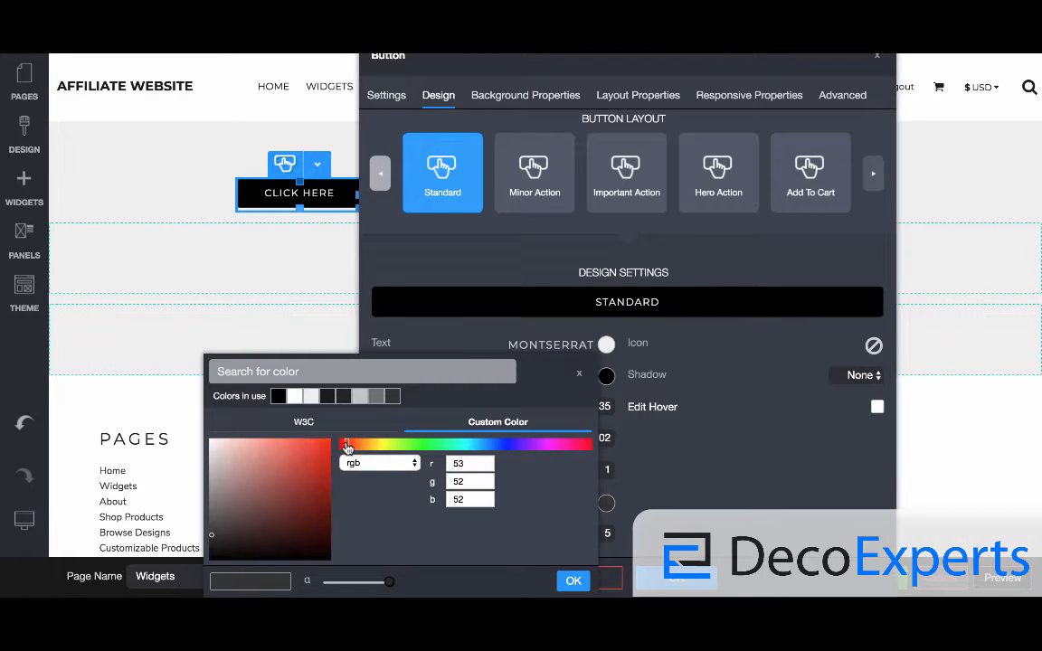
{"action": "left_click_drag", "start_coordinate": [292, 493], "coordinate": [344, 491]}
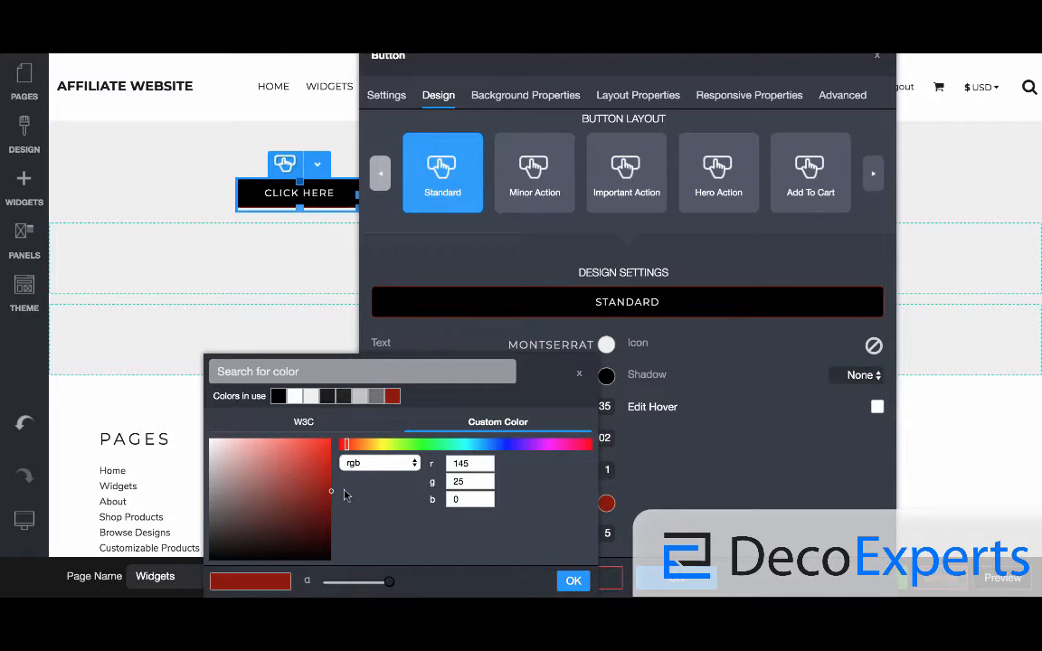
{"action": "left_click", "coordinate": [574, 581]}
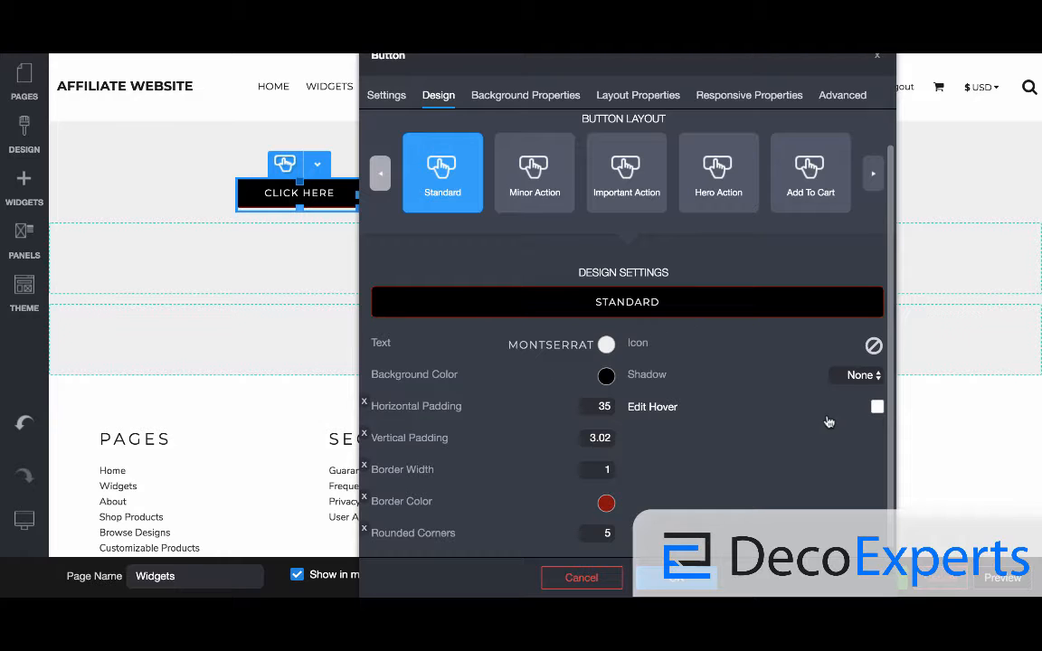
- Enable hover editing for the Click Here button and set its hover background color to the dark red already in use
{"action": "left_click", "coordinate": [876, 408]}
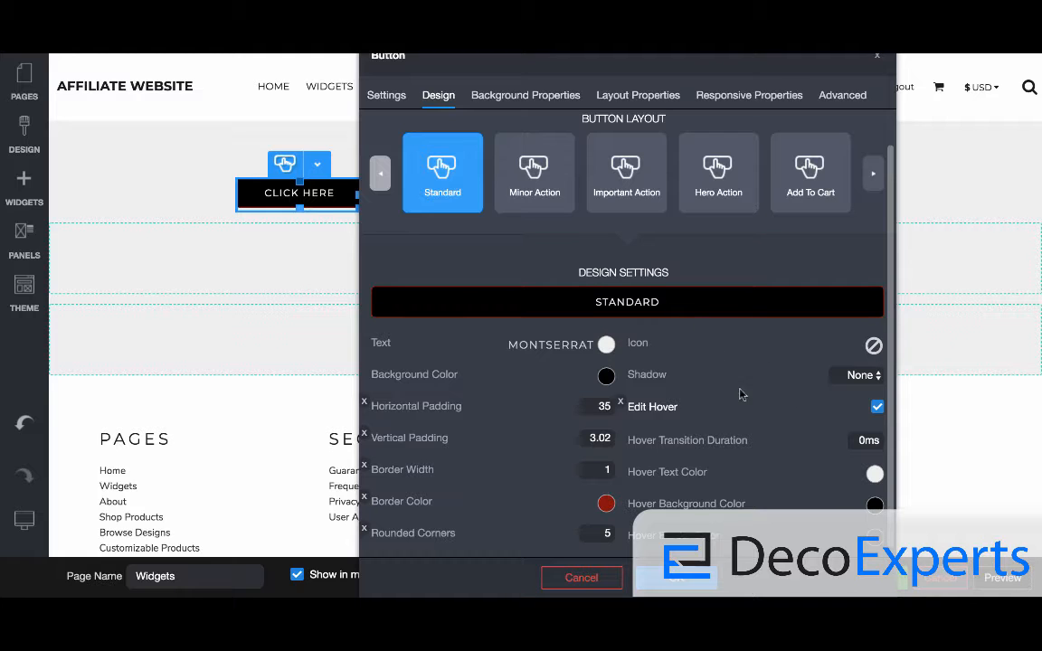
{"action": "scroll", "coordinate": [791, 501], "scroll_direction": "down", "scroll_amount": 1}
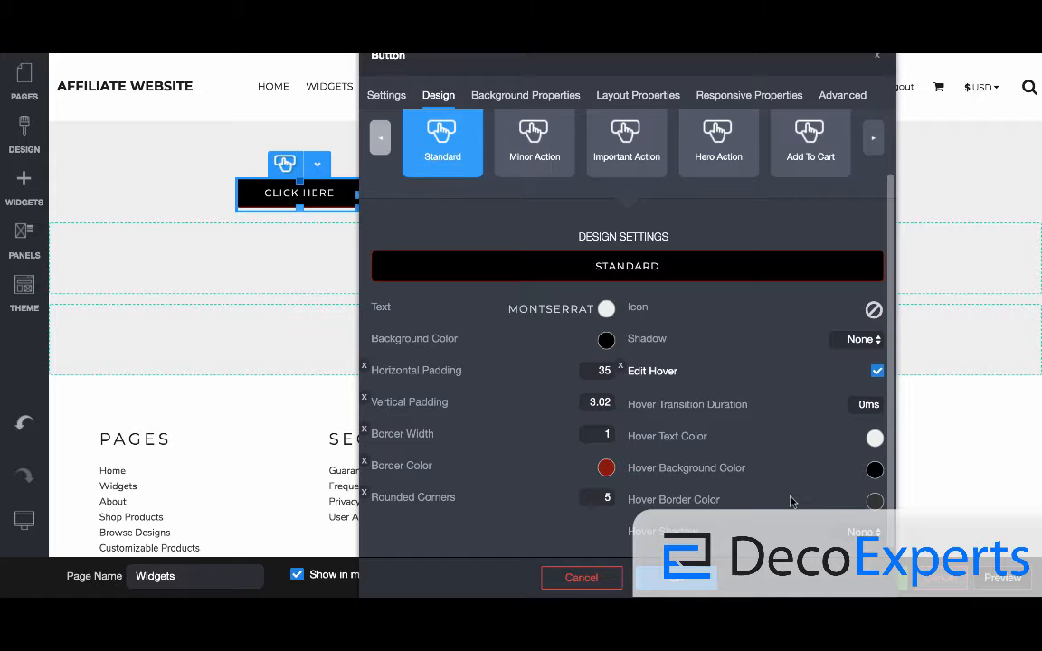
{"action": "left_click", "coordinate": [876, 471]}
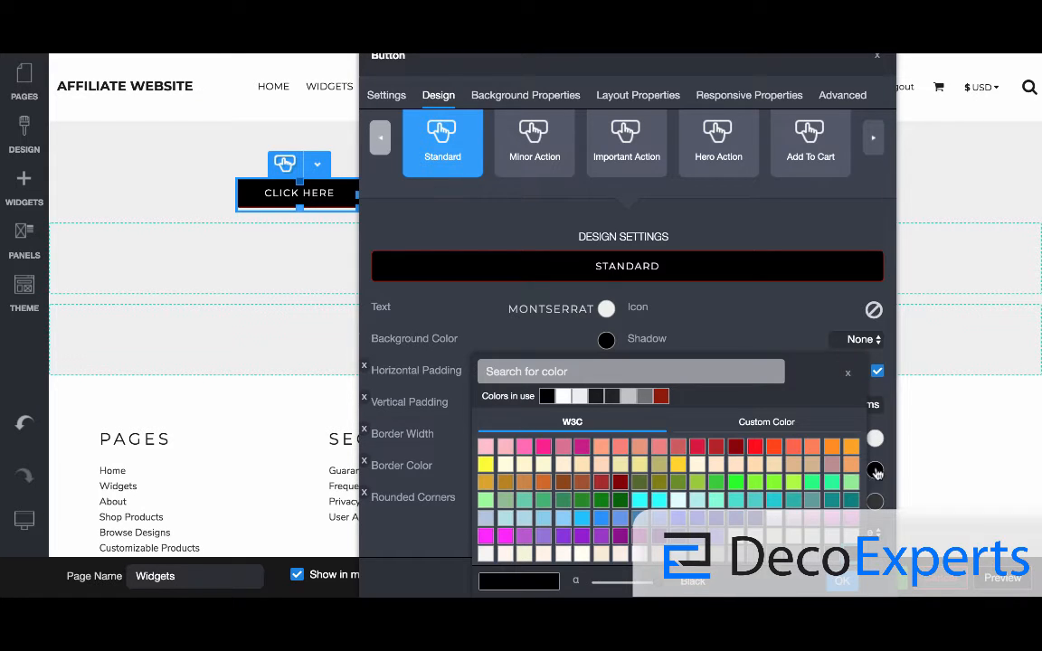
{"action": "left_click", "coordinate": [662, 396]}
{"action": "left_click", "coordinate": [839, 584]}
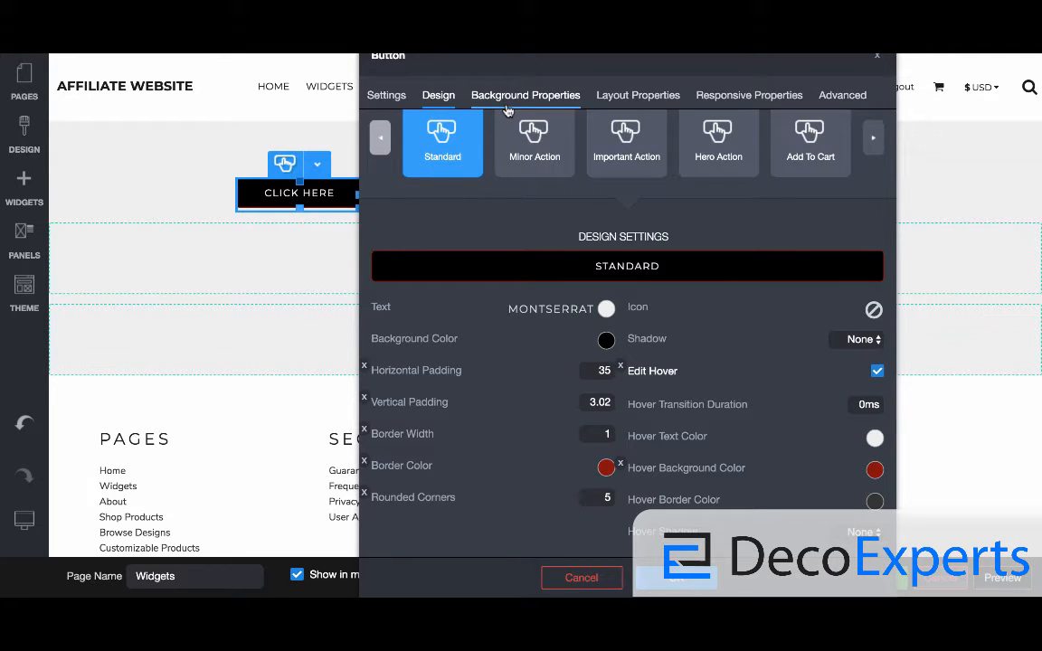
- View the button's background and layout properties, and discard the unsaved changes to the button
{"action": "left_click", "coordinate": [507, 109]}
{"action": "left_click", "coordinate": [641, 98]}
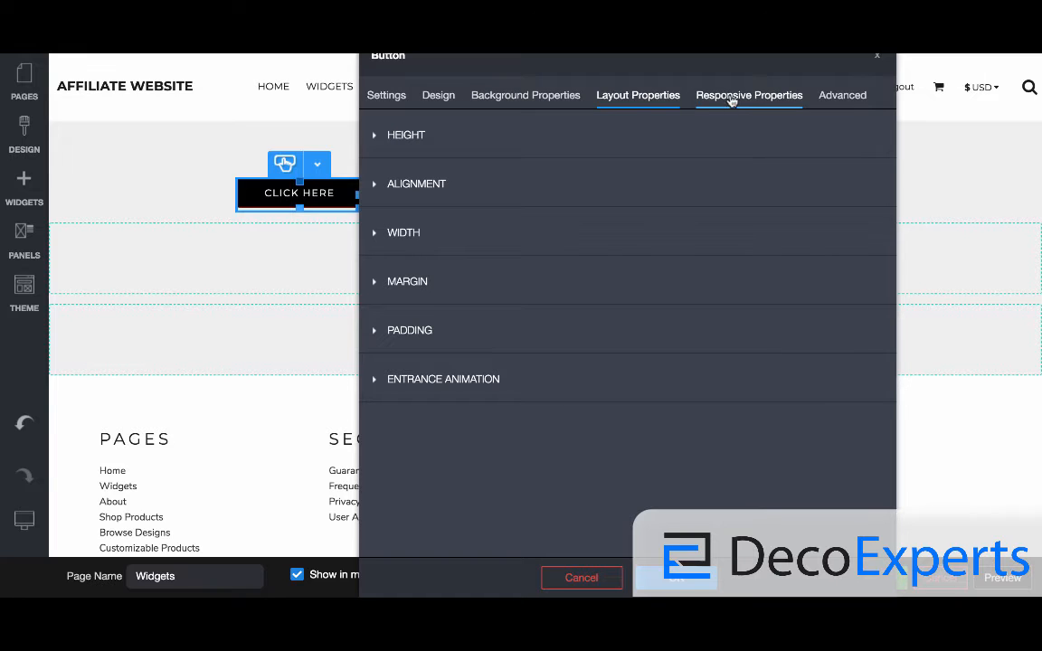
{"action": "left_click", "coordinate": [564, 578]}
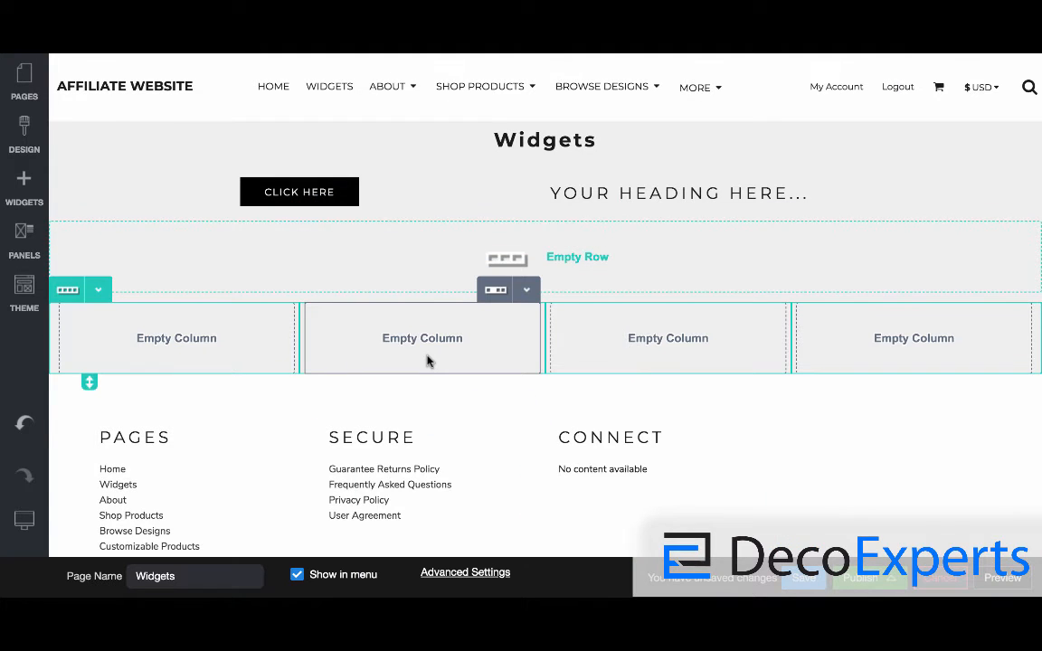